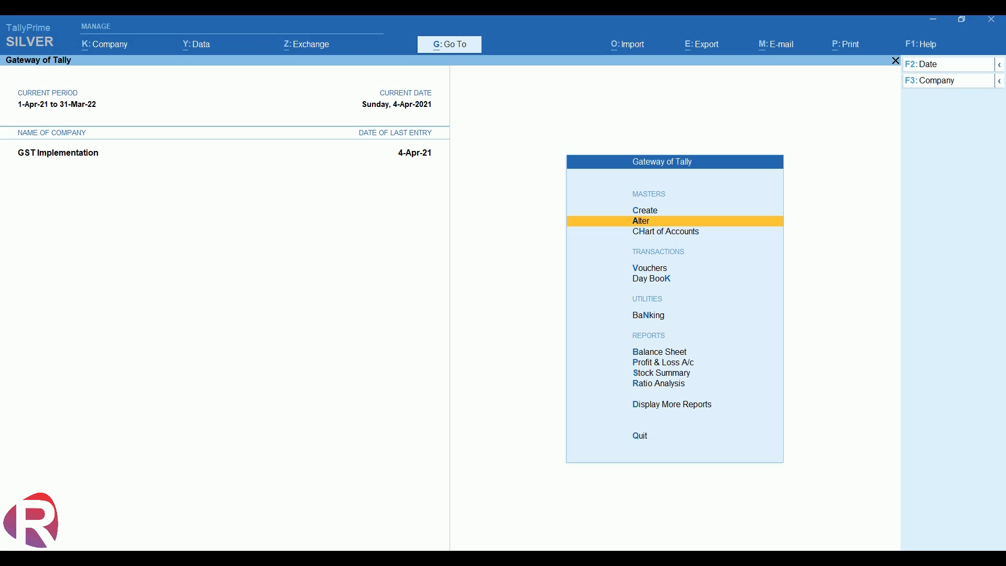
- Open the GSTR-1 report and examine its invoice, credit/debit note, export and nil-rated sections, then return to the Gateway of Tally
key("d")
key("g")
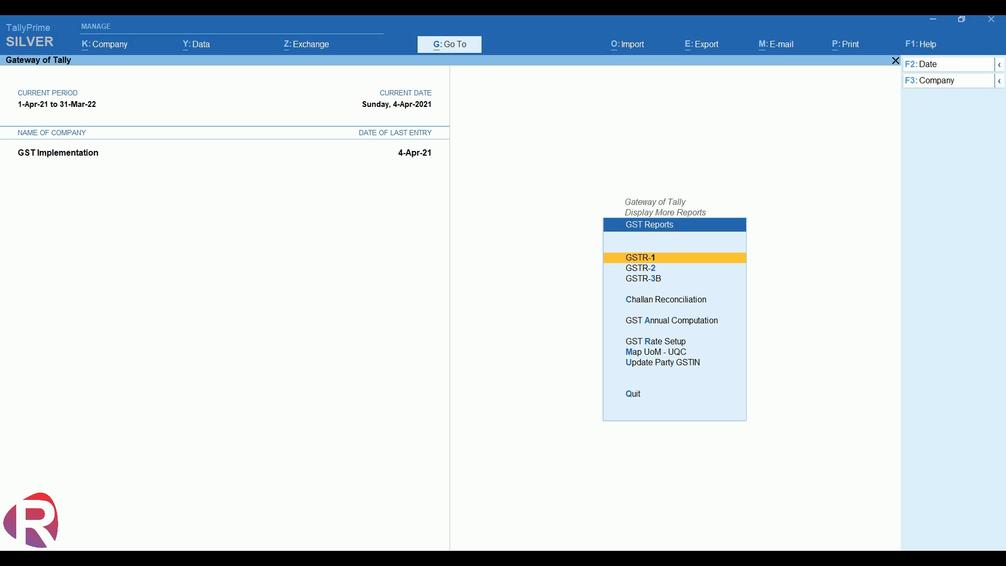
key("Return")
key("Down")
key("Down")
key("Down")
key("Down")
key("Down")
key("Down")
key("Down")
key("Down")
key("Down")
key("Down")
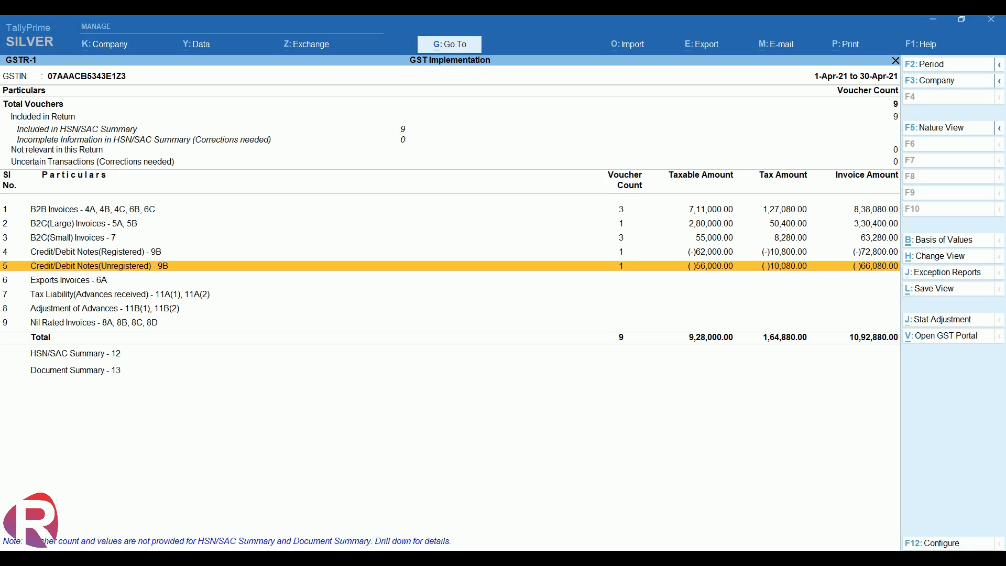
key("Escape")
key("Escape")
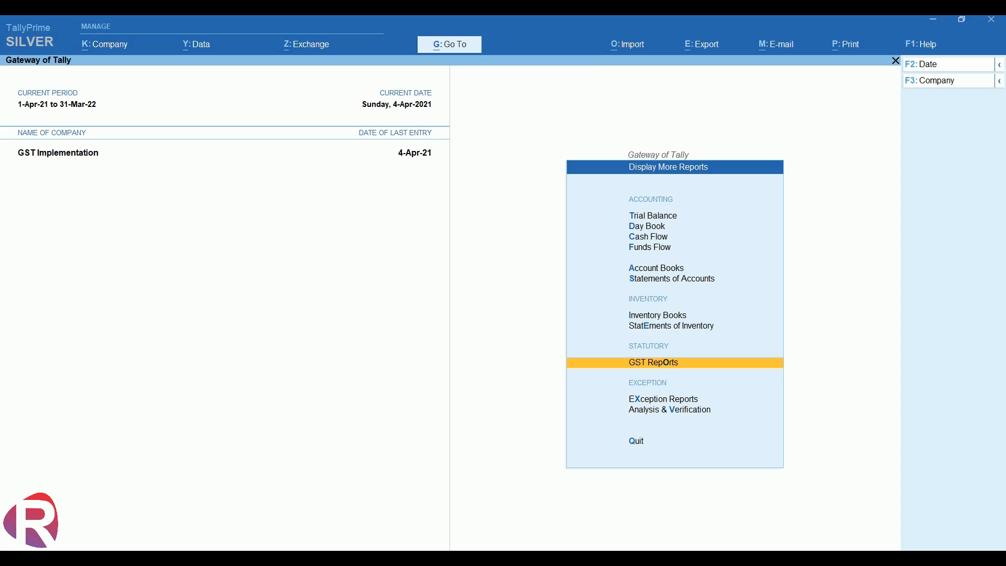
key("Escape")
- Start creating a new currency master rather than altering the default rupee currency
key("Up")
key("Up")
key("Up")
key("Up")
key("Up")
key("Up")
key("Up")
key("Up")
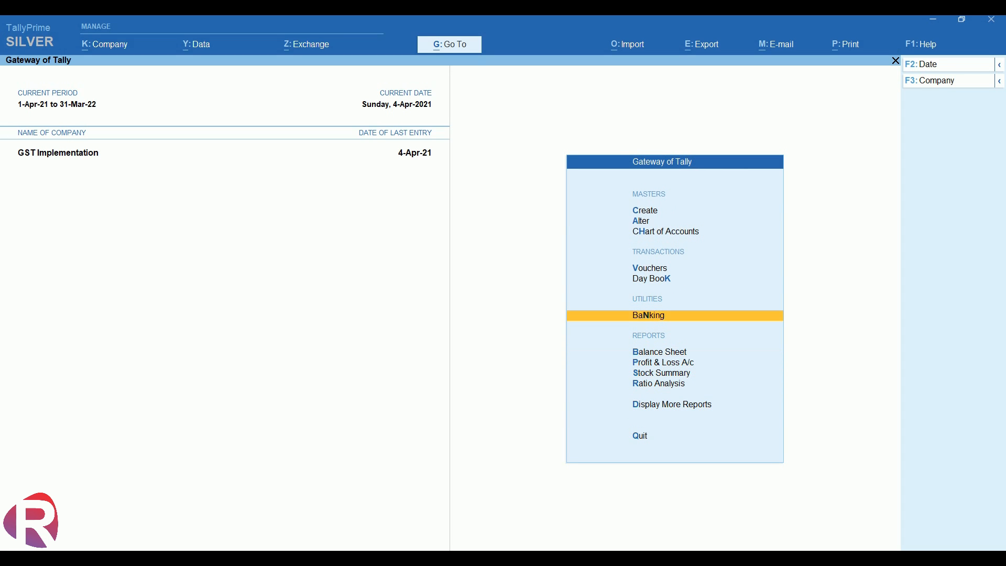
key("Up")
key("Up")
key("Return")
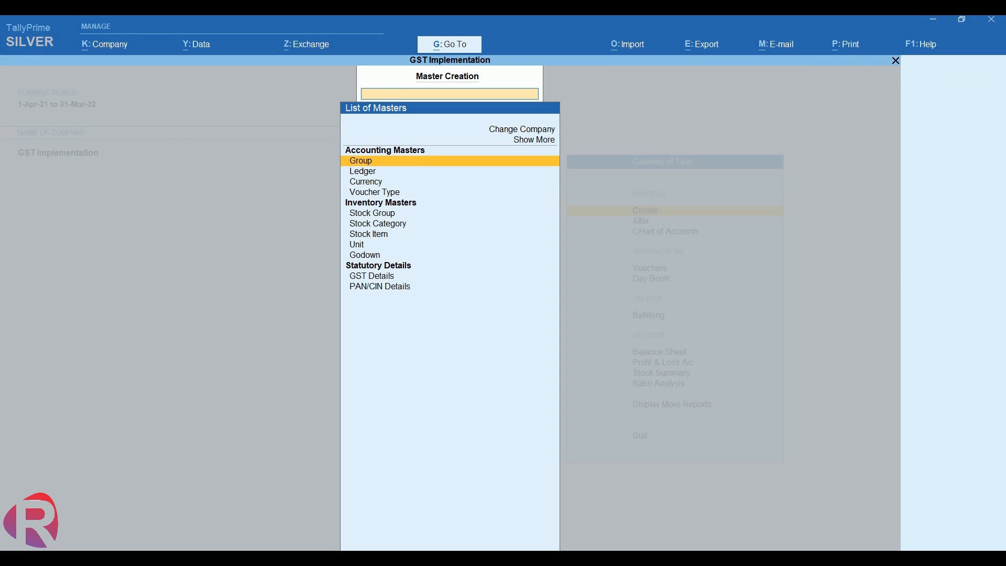
key("Down")
key("Down")
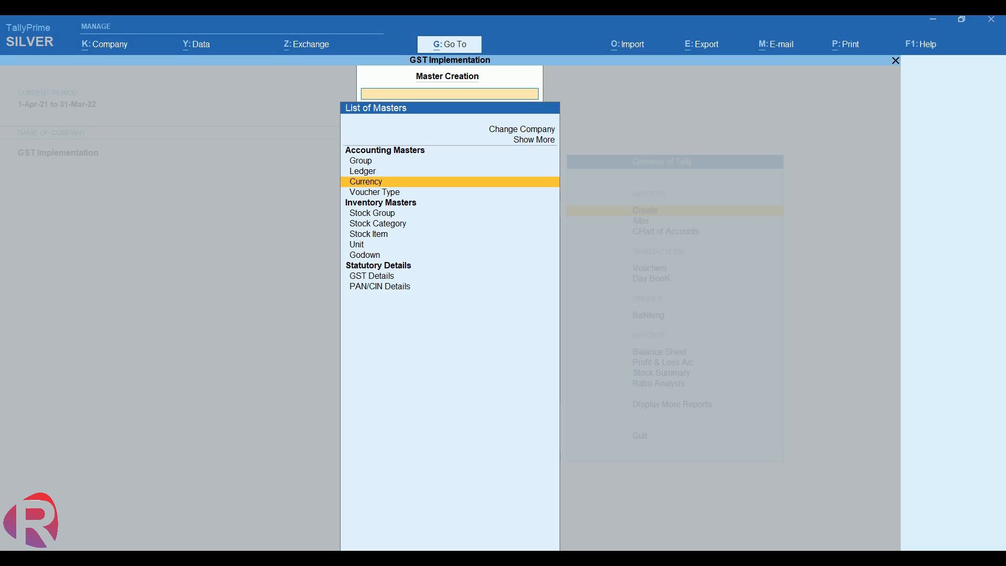
key("Return")
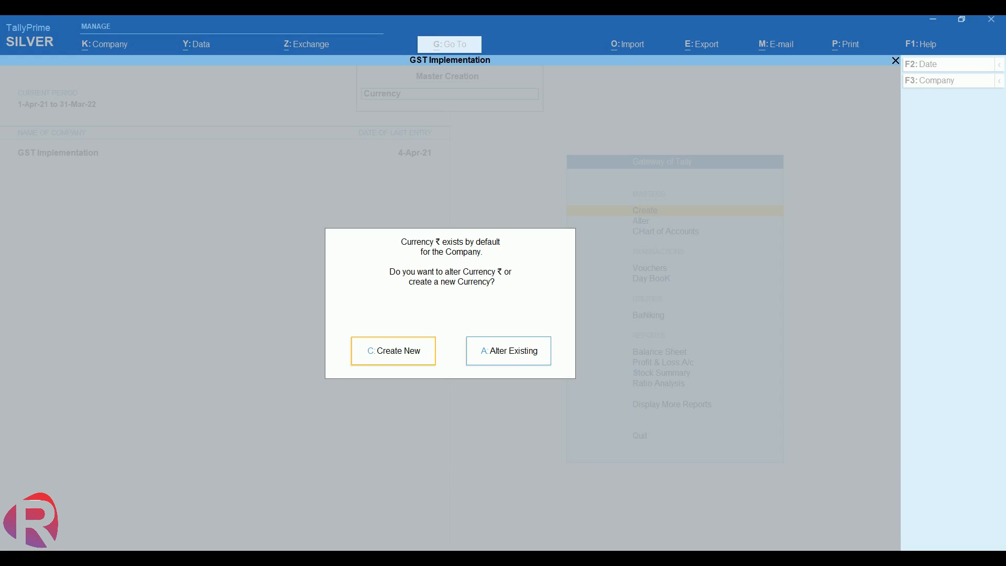
type("c")
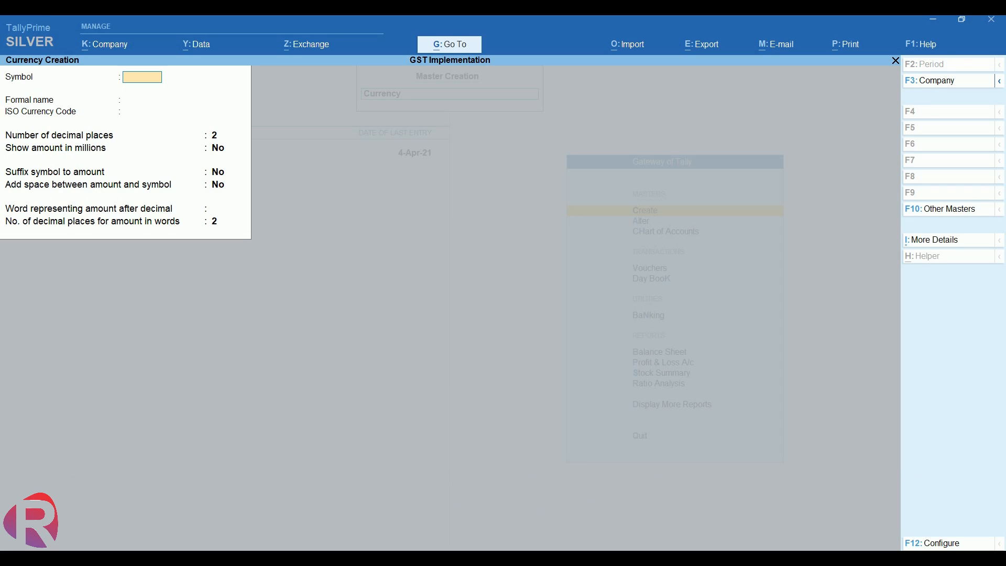
- Create the currency with symbol $ and formal name Dollar, keep the remaining defaults, and leave currency creation
type("$")
key("Return")
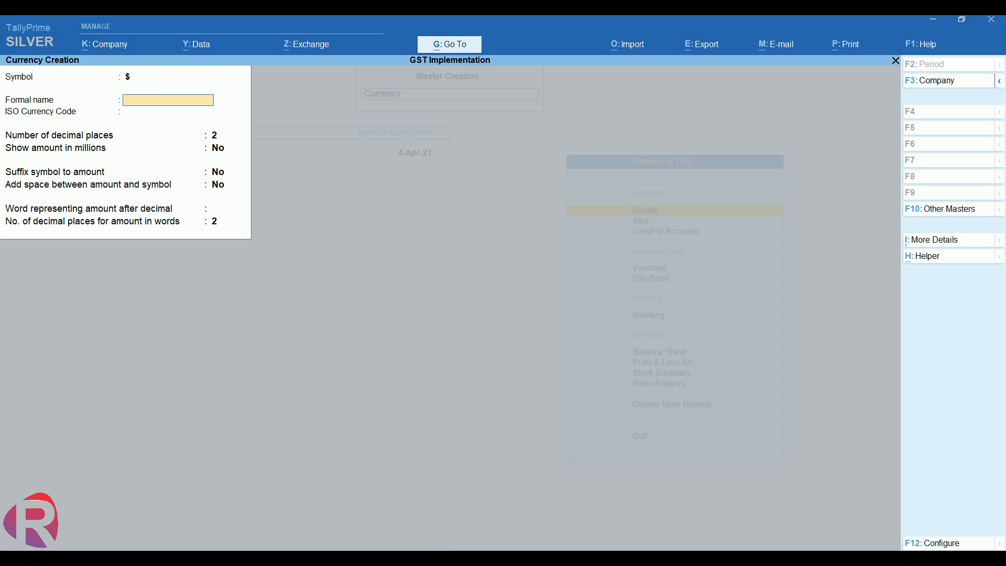
type("Dollar")
key("Return")
key("Return")
key("Return")
key("Return")
key("Return")
key("Return")
key("Return")
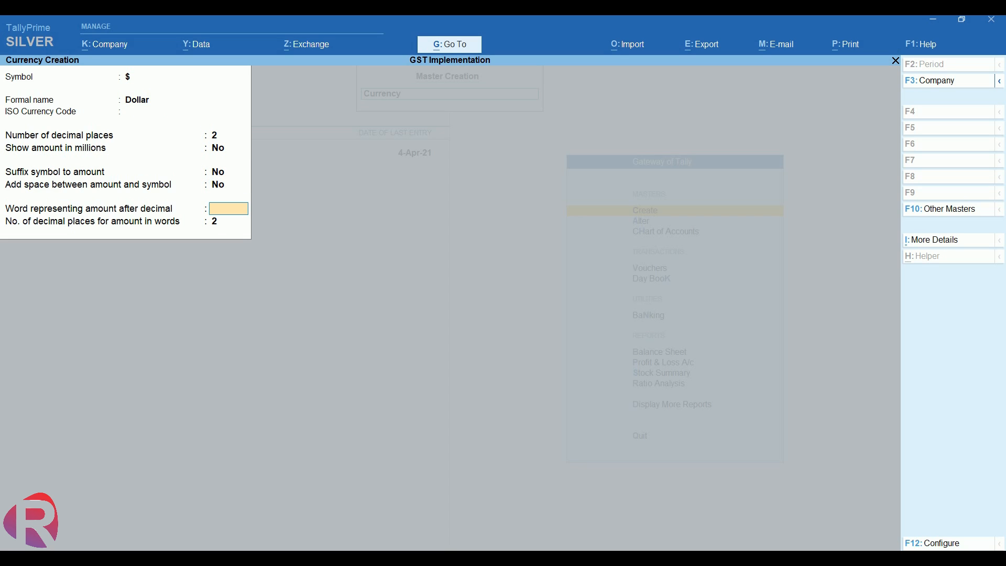
key("Return")
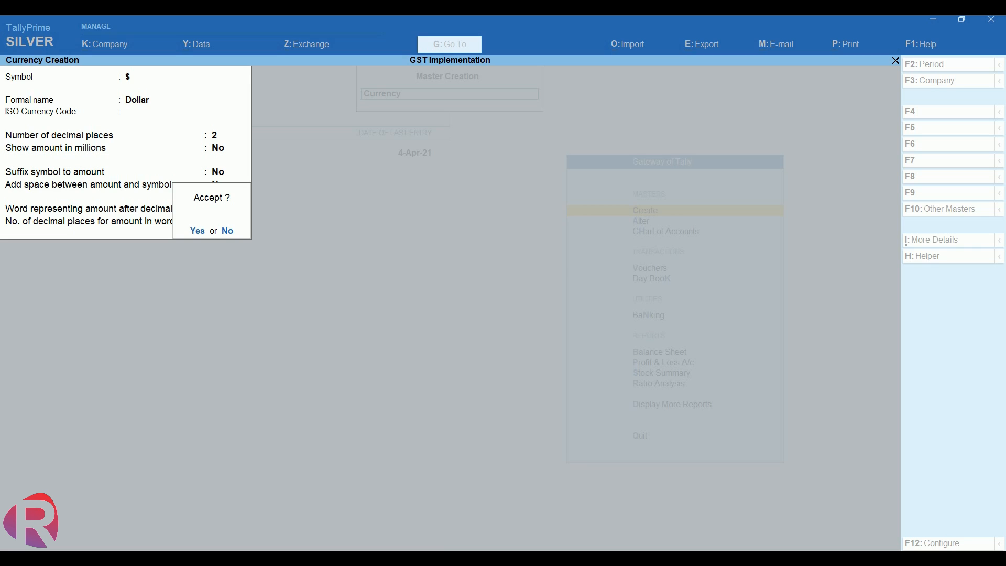
key("Return")
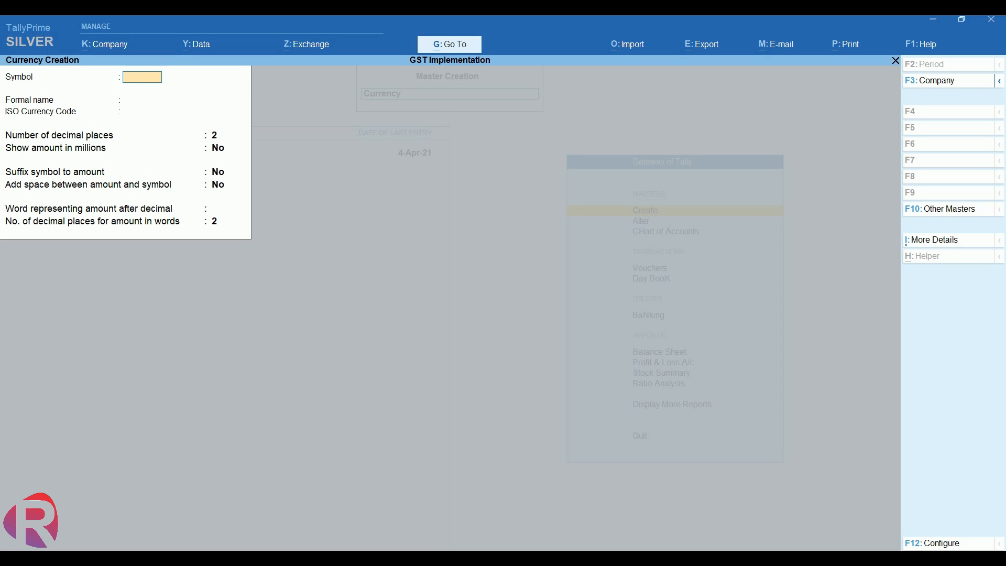
key("Escape")
key("Return")
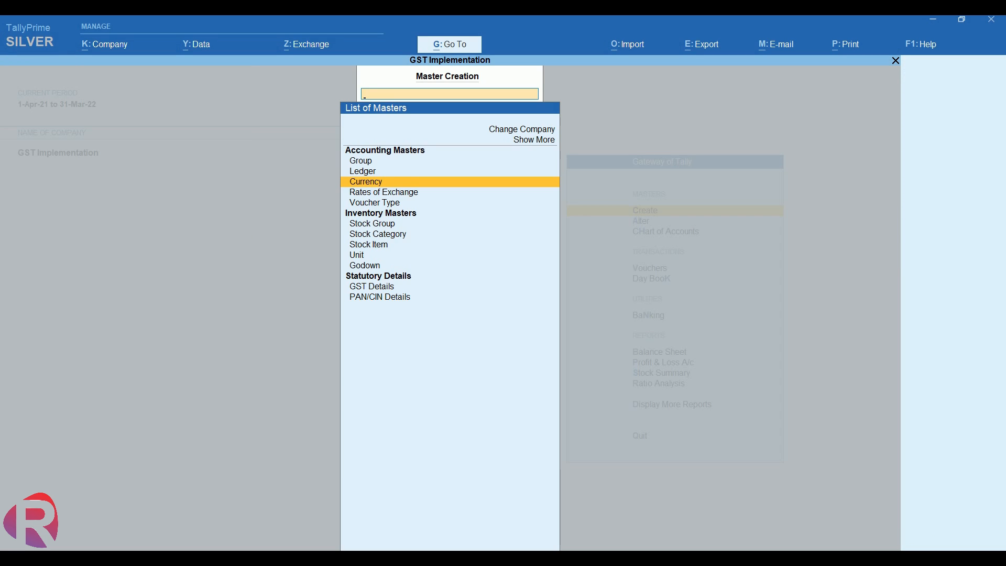
- Start a new ledger master and enter the customer's name as the ledger name
key("Up")
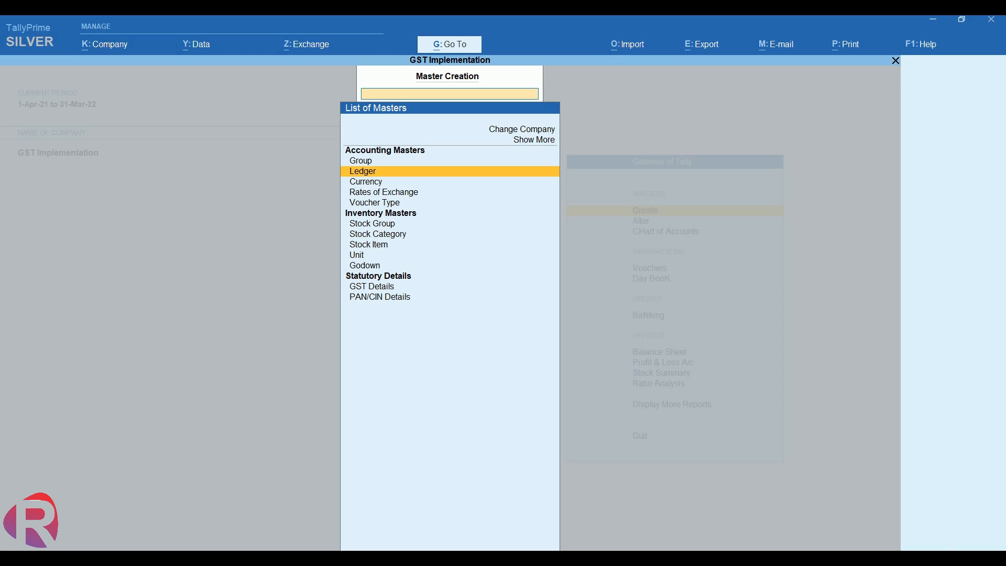
key("Return")
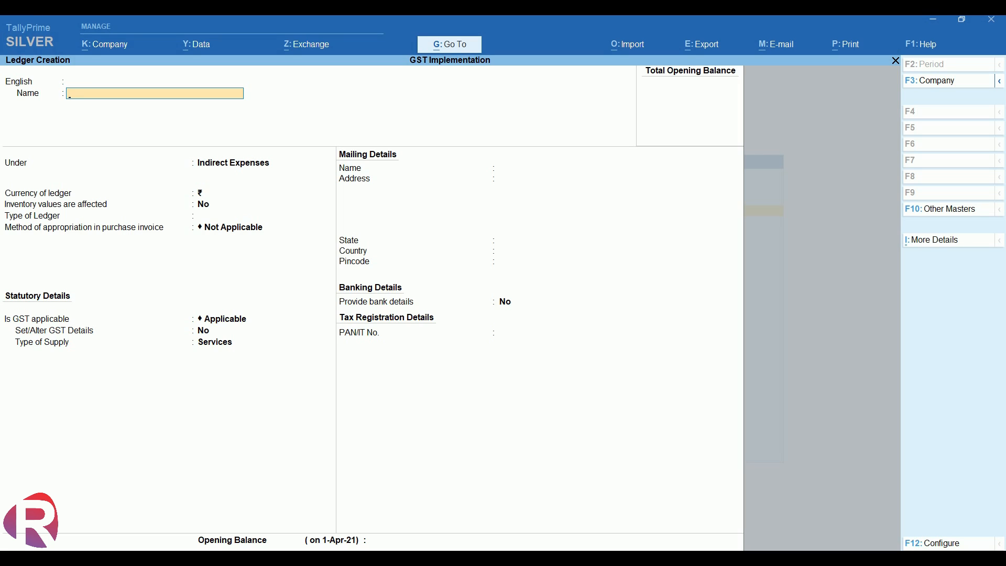
type("ames")
key("Return")
key("Return")
key("Return")
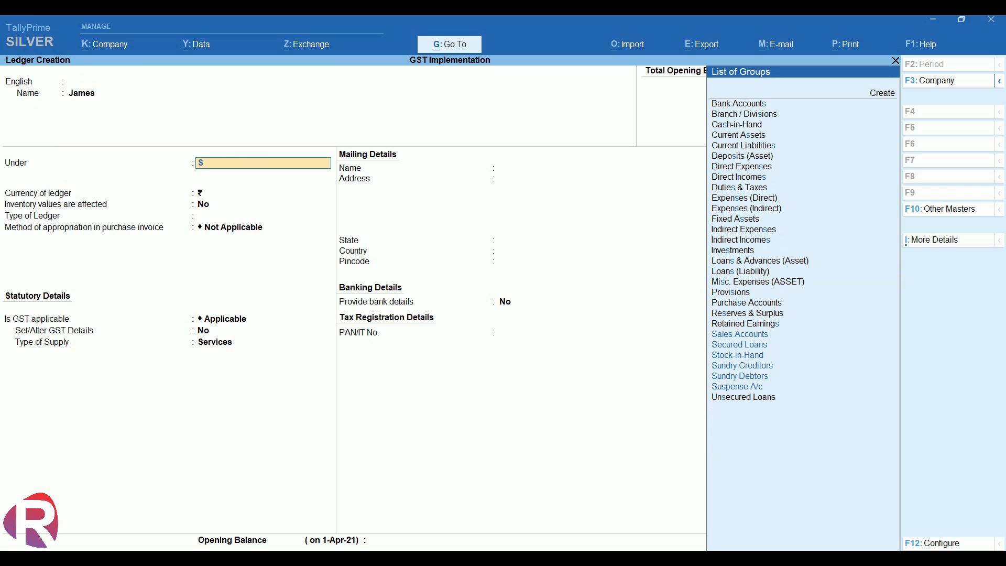
- Place the customer ledger under the Sundry Debtors group
type("S")
key("Down")
key("Down")
key("Down")
key("Down")
key("Return")
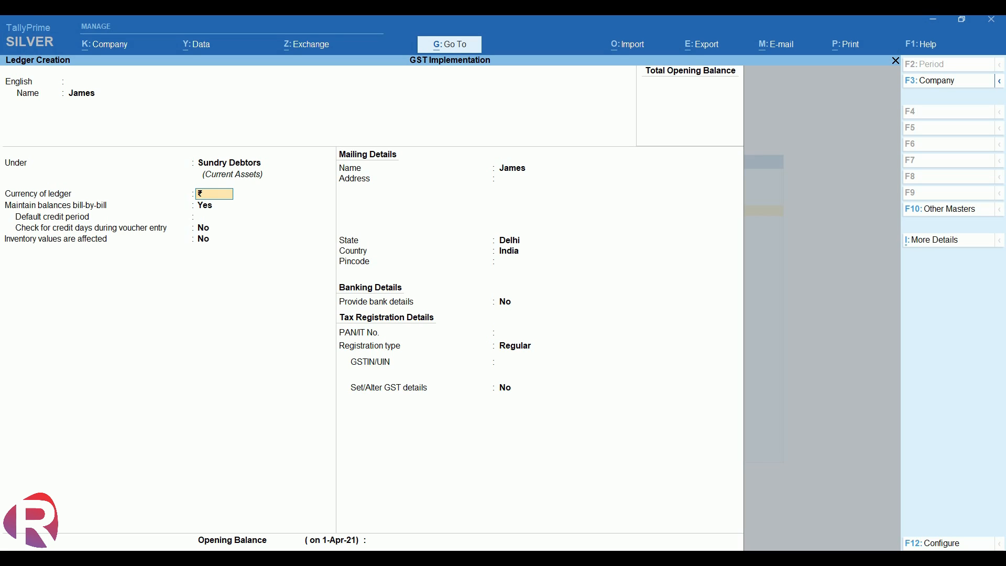
- Check the Use Currency for Bank/Cash Ledgers option in the ledger configuration and accept the settings
key("F12")
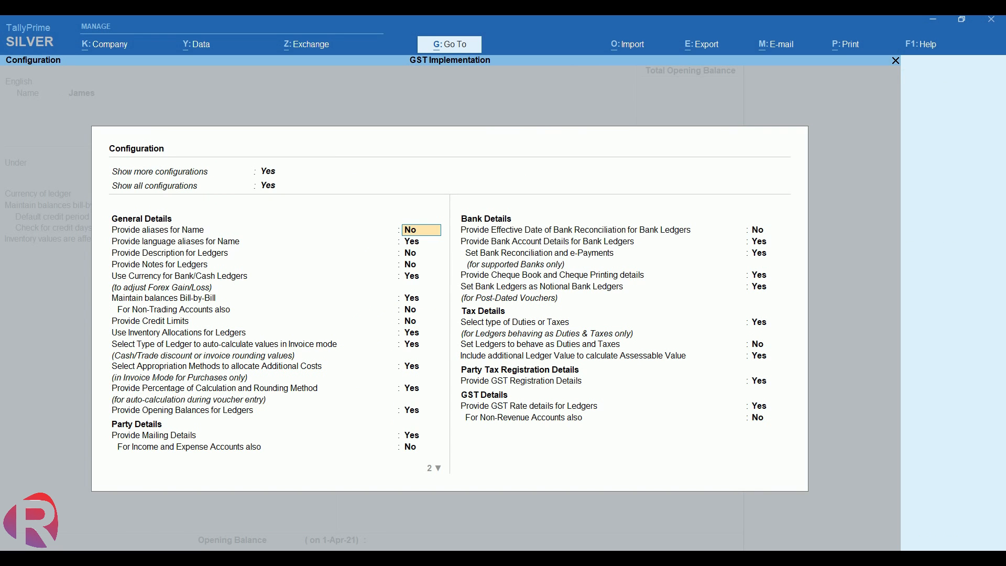
key("Down")
key("Down")
key("Down")
key("Down")
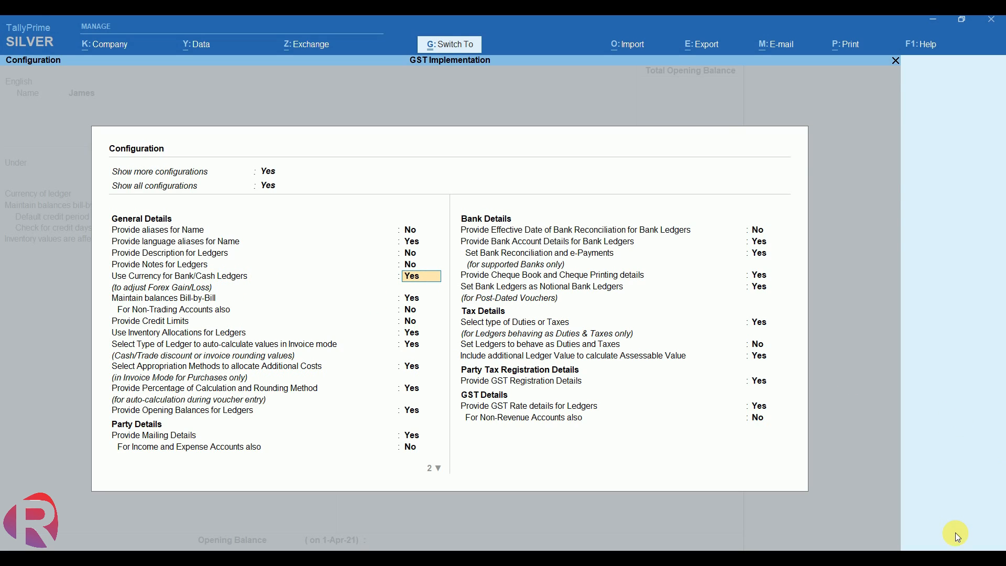
key("ctrl+a")
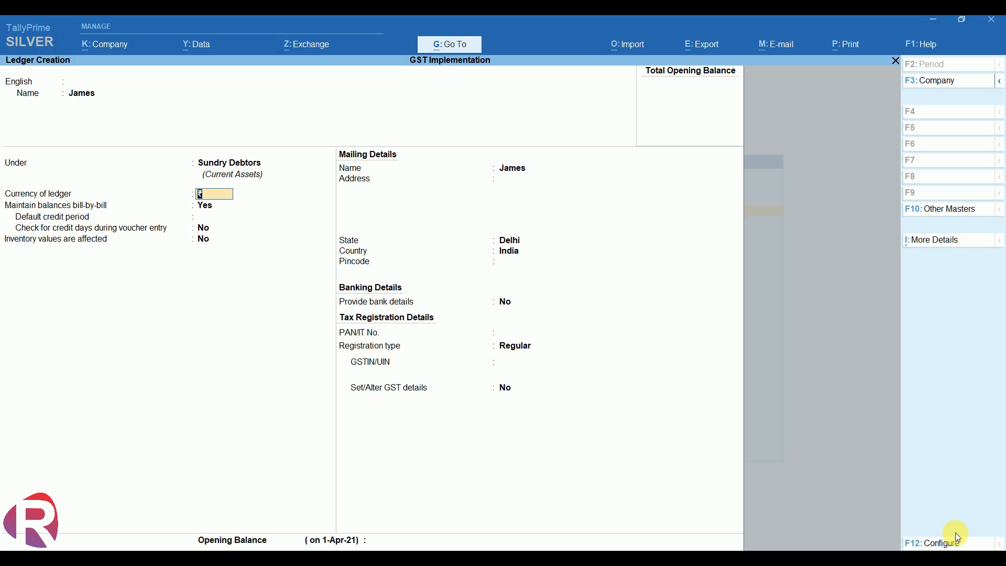
- Set the ledger's currency to $ (Dollar), keep the default mailing name and leave the address blank
type("$")
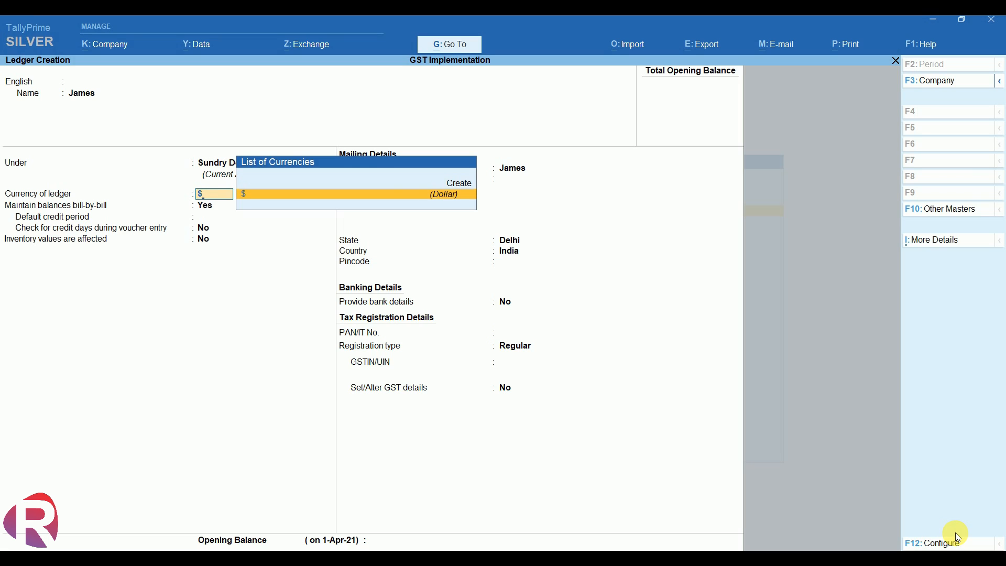
key("Return")
key("Return")
key("Return")
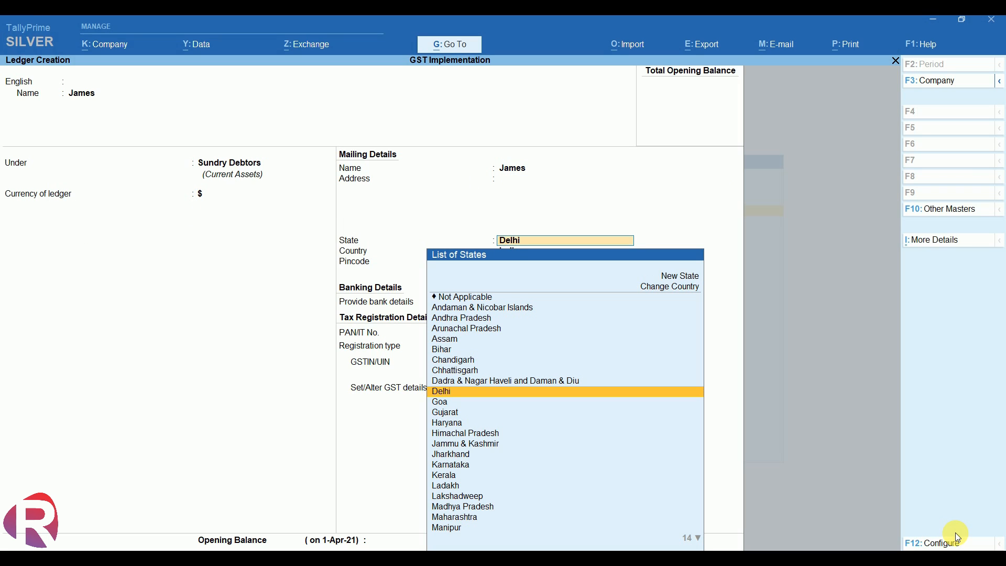
- Change the country in the ledger's mailing details to United States of America
key("Up")
key("Up")
key("Up")
key("Up")
key("Up")
key("Up")
key("Up")
key("Up")
key("Up")
key("Up")
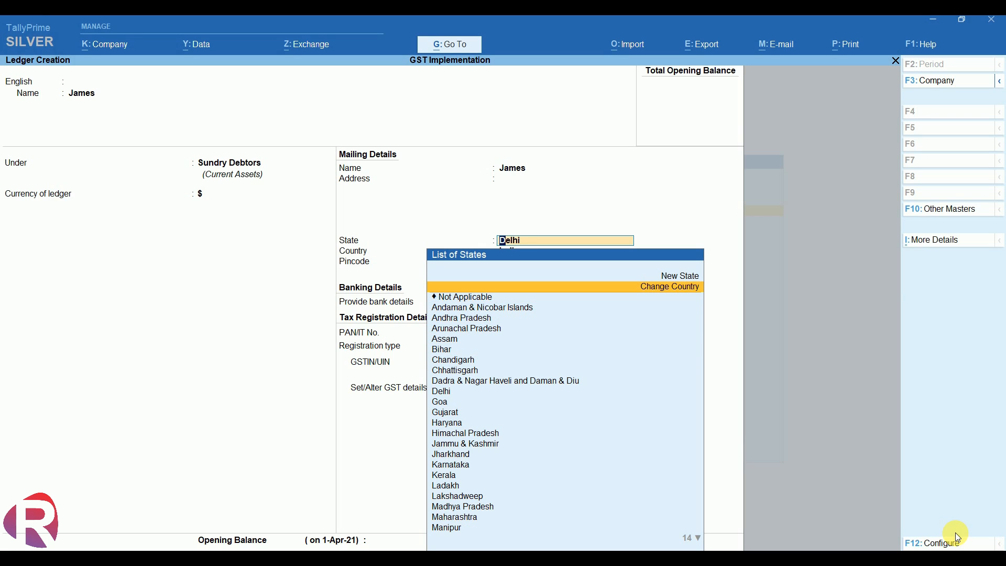
key("Return")
key("Down")
key("Down")
key("Down")
key("Down")
key("Down")
key("Down")
key("Down")
key("Down")
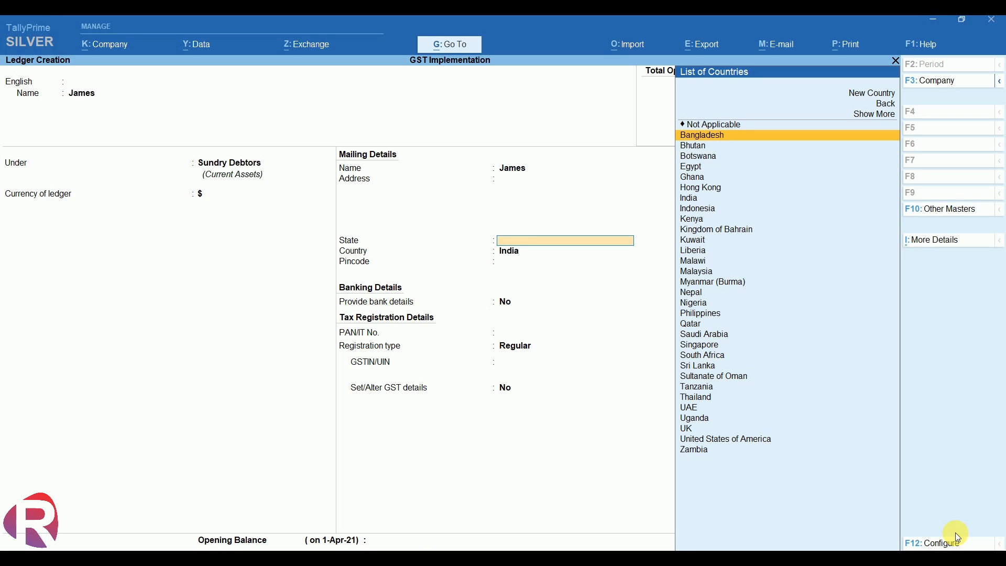
type("Un")
key("Return")
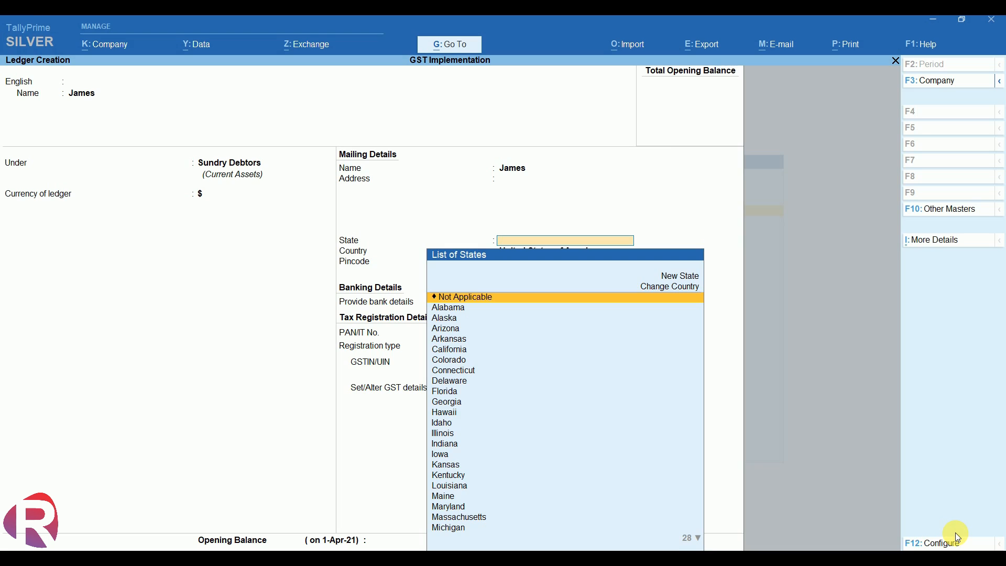
- Set the state in the ledger's mailing details to Hawaii
key("Down")
key("Down")
key("Down")
key("Down")
key("Down")
key("Down")
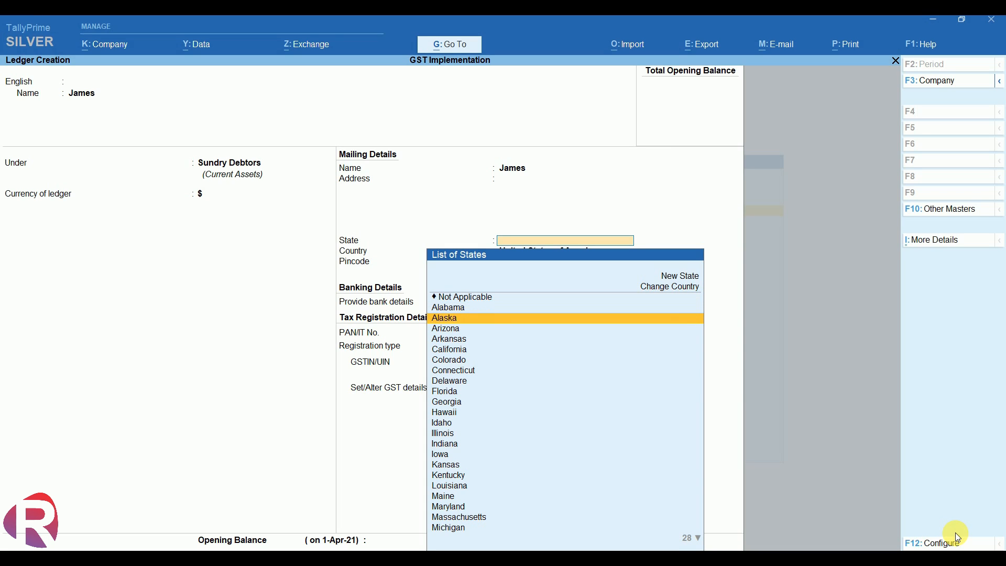
key("Down")
key("Down")
key("Down")
key("Down")
key("Down")
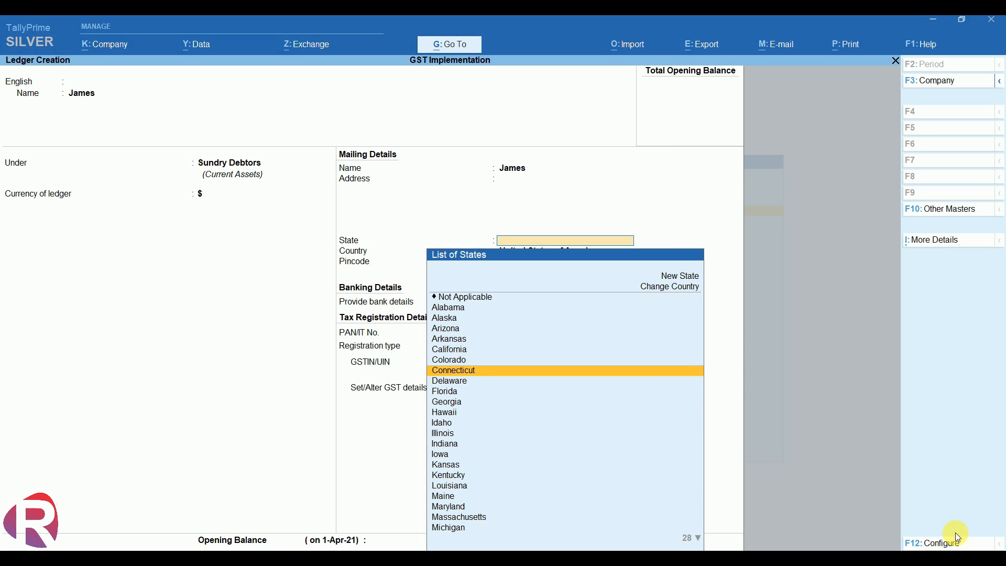
key("Return")
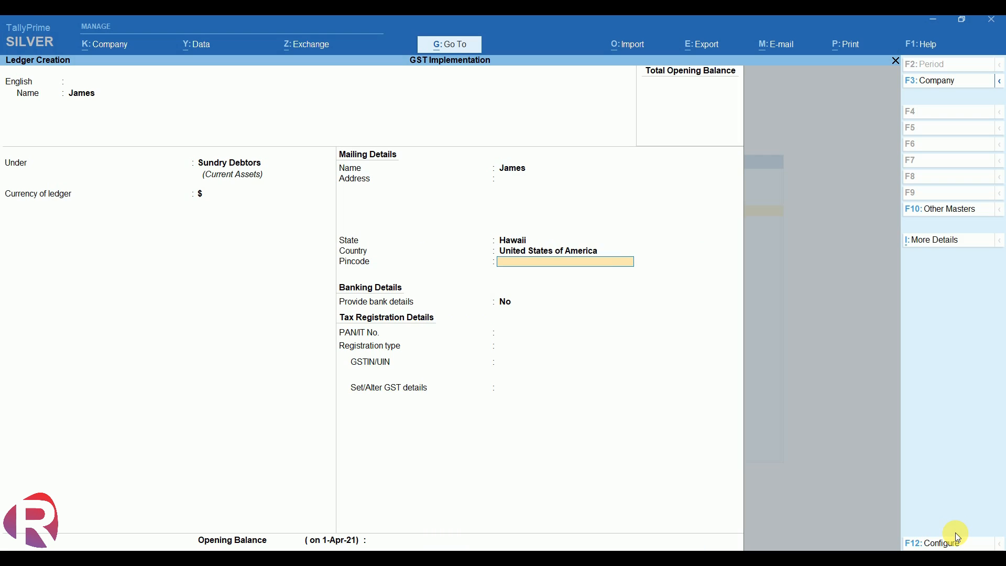
- Save the customer ledger with pincode, PAN and opening balance left blank and no bank details, and leave master creation
key("Return")
key("Return")
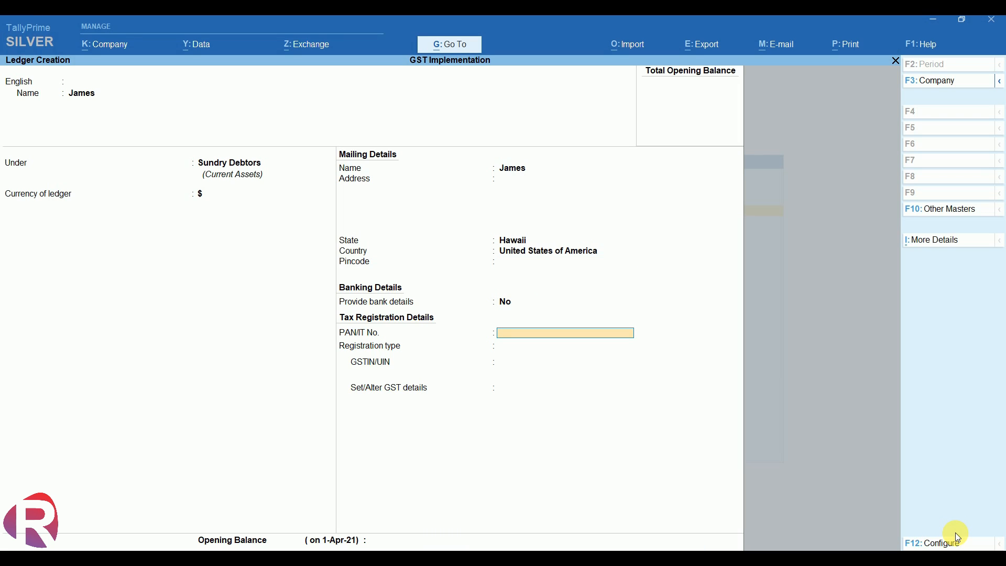
key("Return")
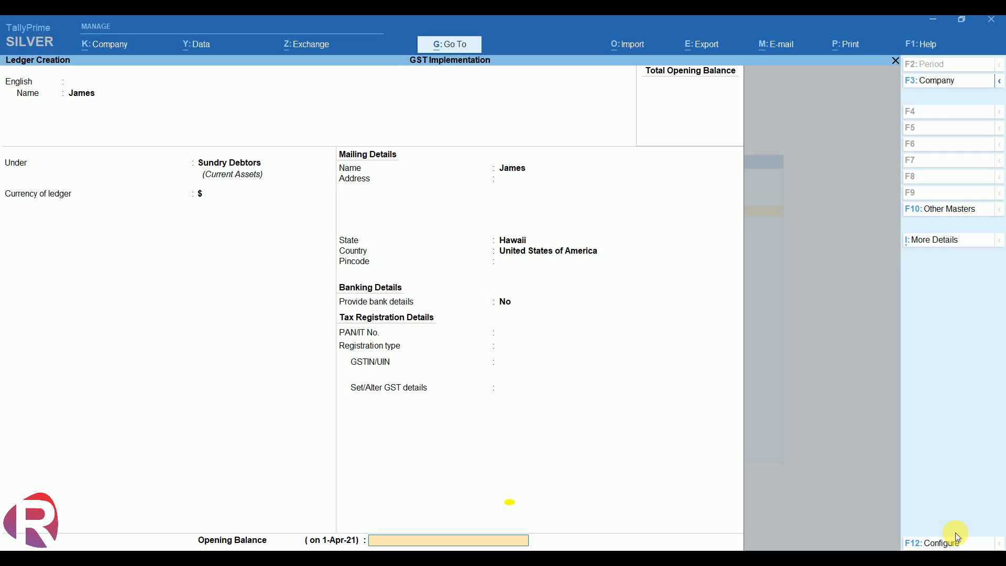
key("Return")
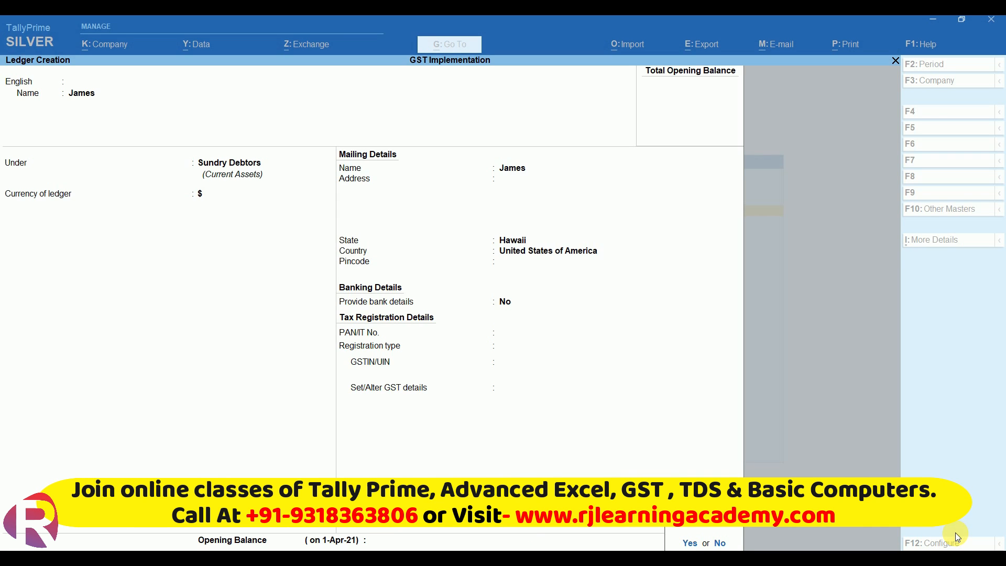
key("Return")
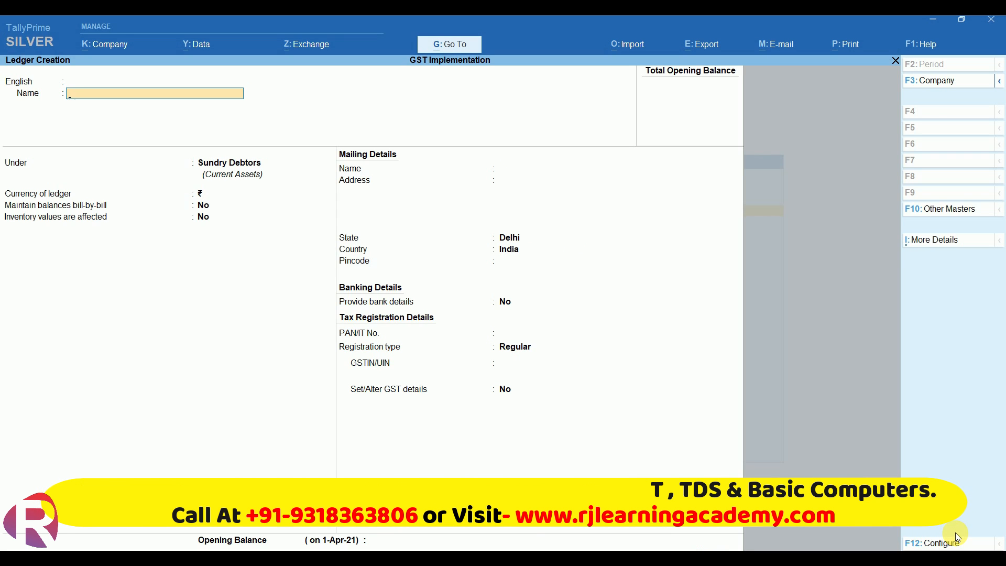
key("Escape")
key("y")
key("Escape")
- Open accounting voucher entry and switch the voucher type to Sales
key("Down")
key("Down")
key("Down")
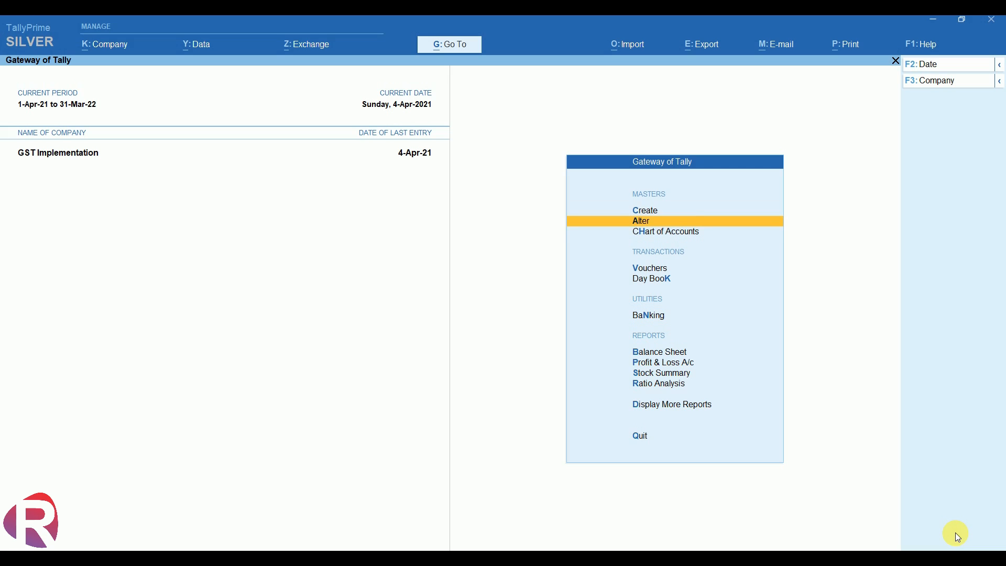
key("Return")
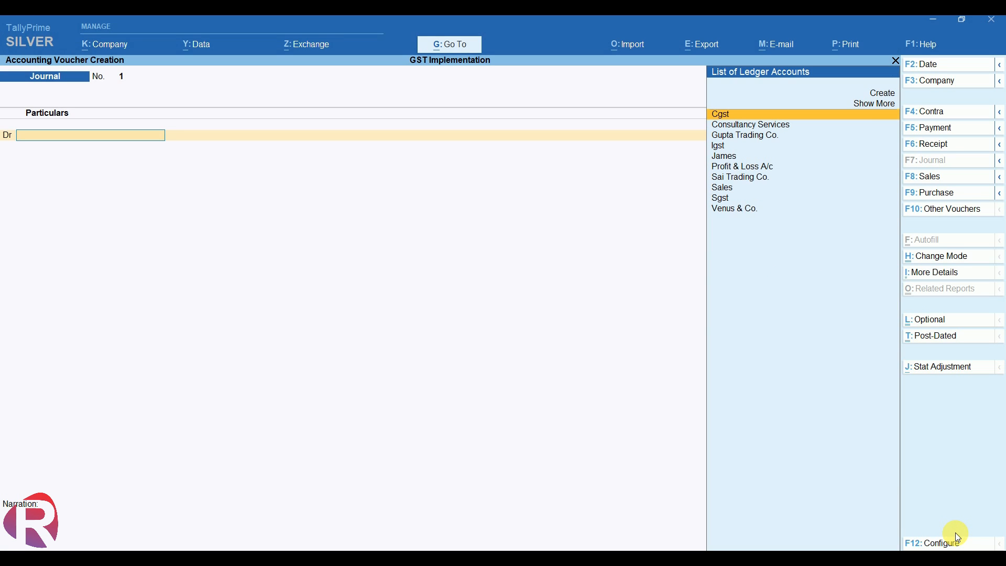
left_click(932, 181)
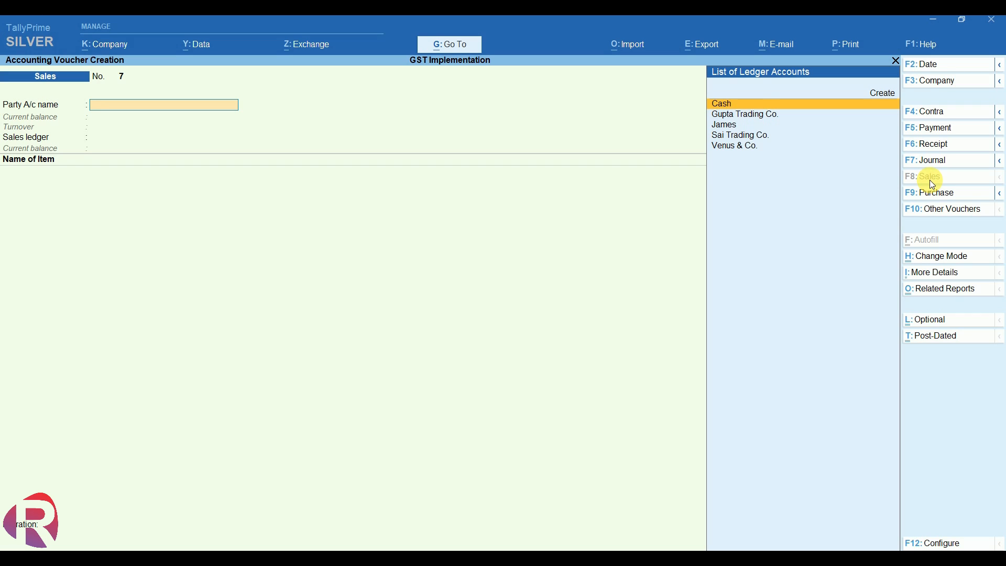
- Select the overseas customer's ledger as the sales voucher's party account and accept the dispatch and party details unchanged
key("Down")
key("Down")
key("Down")
key("Down")
key("Up")
key("Up")
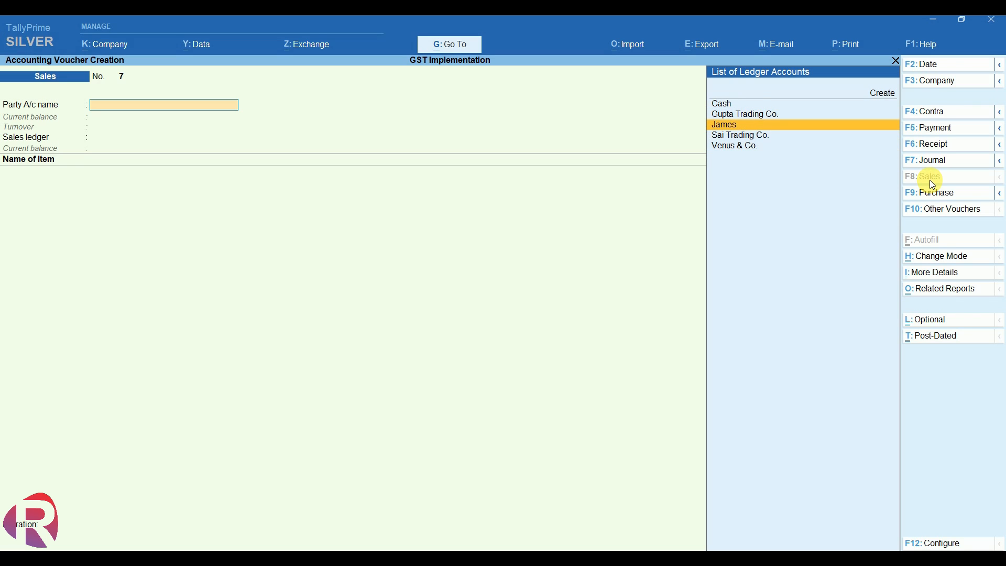
key("Return")
key("Return")
key("Return")
key("ctrl+a")
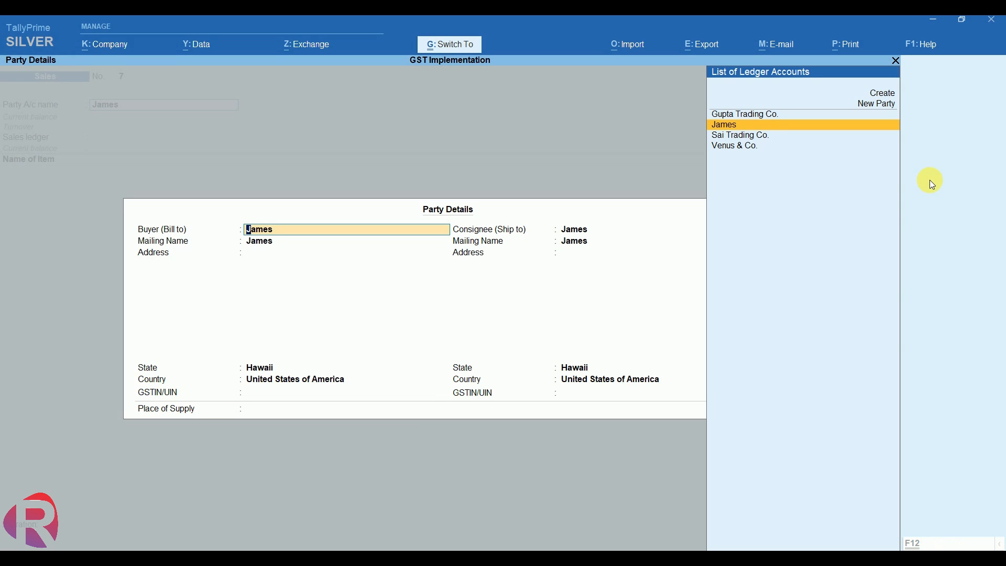
key("ctrl+a")
- Choose Sales as the sales ledger and add the stock item Ac with a quantity of 2 nos
key("Return")
key("Return")
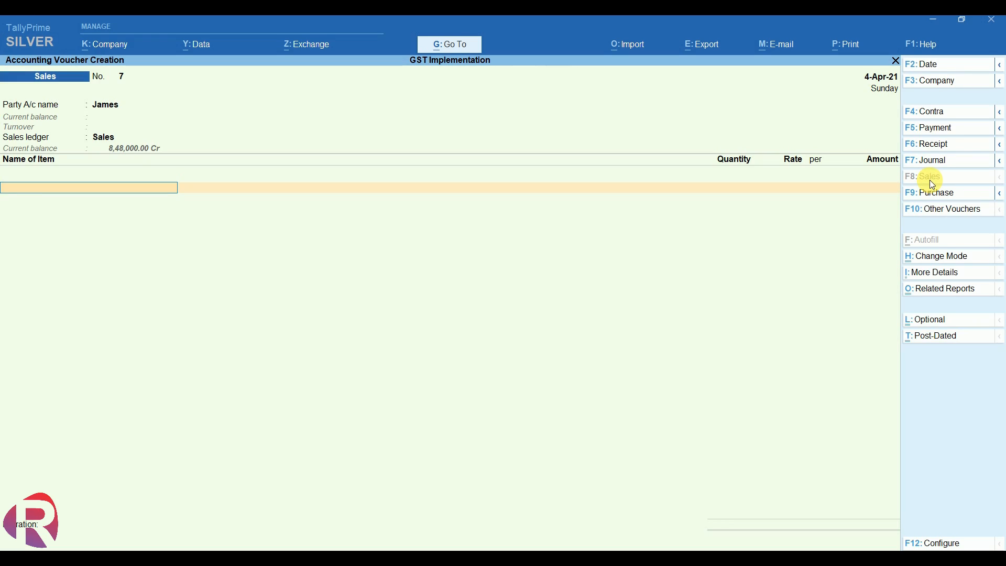
type("A")
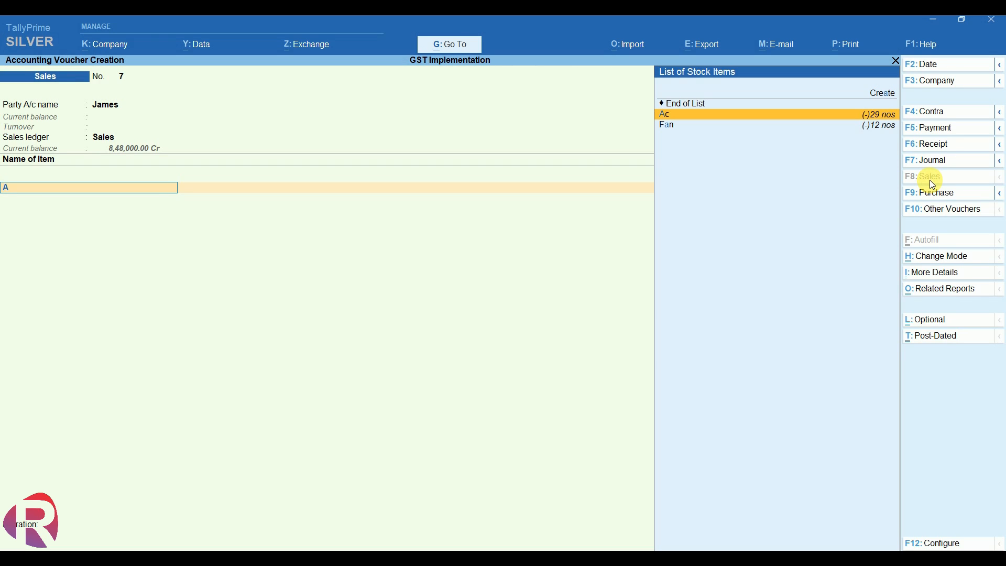
key("Return")
key("Return")
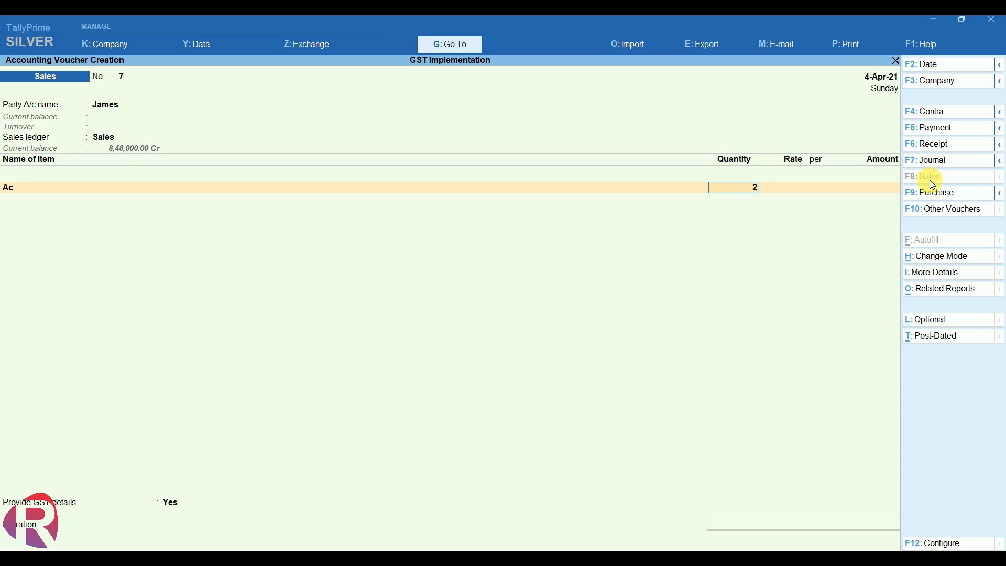
key("Return")
key("Return")
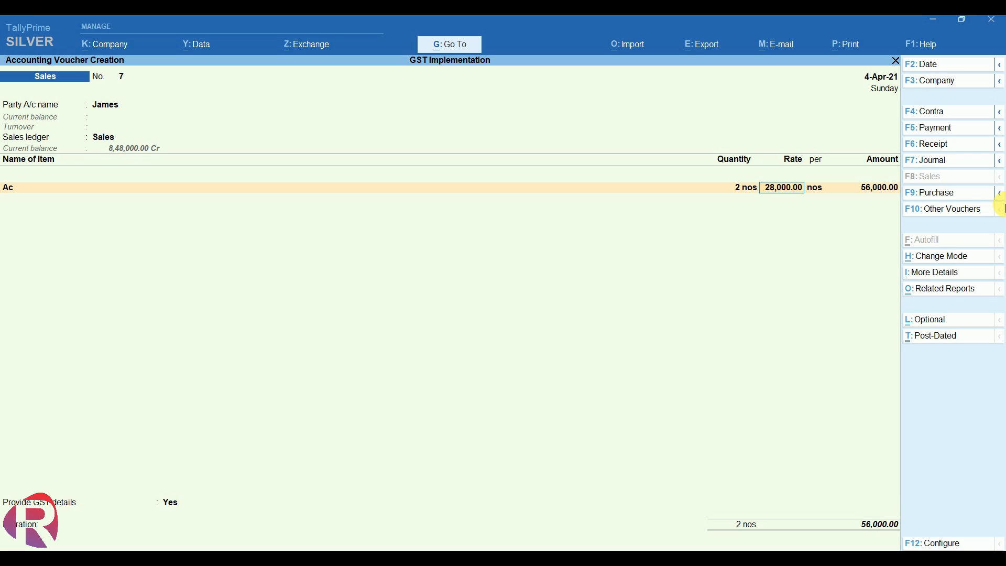
- Set the Ac item's rate to $500 per nos at an exchange rate of ₹ 74/$ and accept the item line
type("500$")
key("Return")
key("Return")
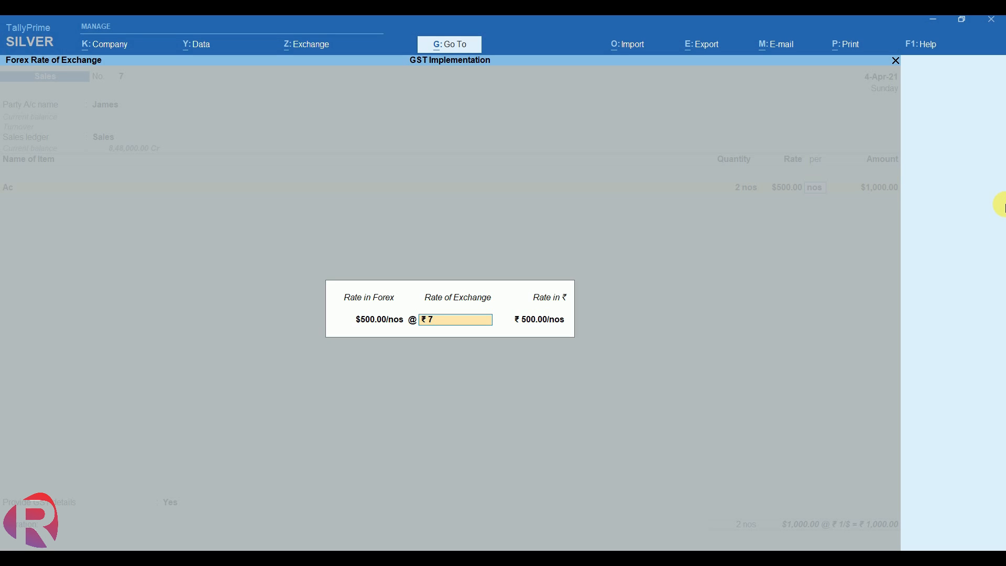
type("4/$")
key("Return")
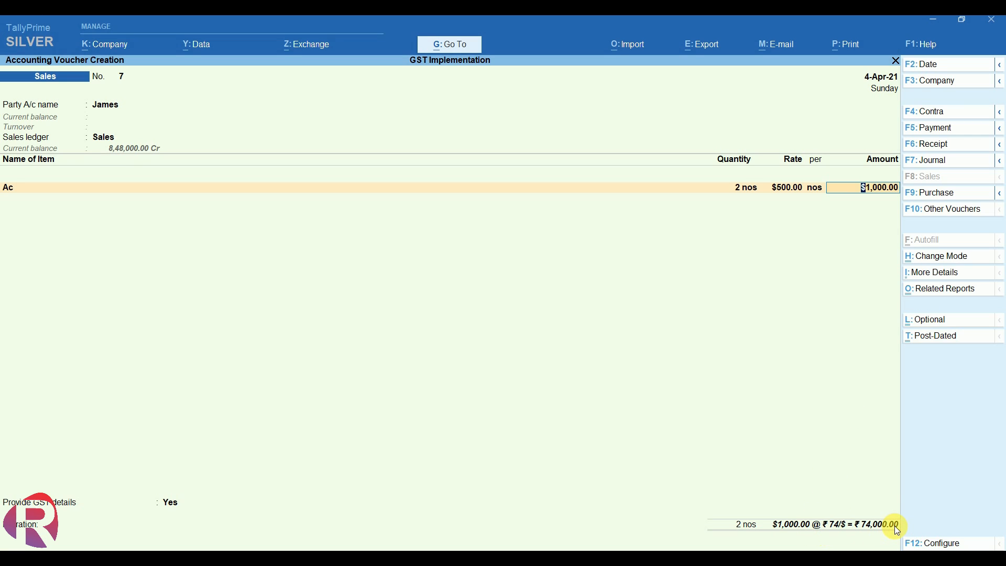
key("Return")
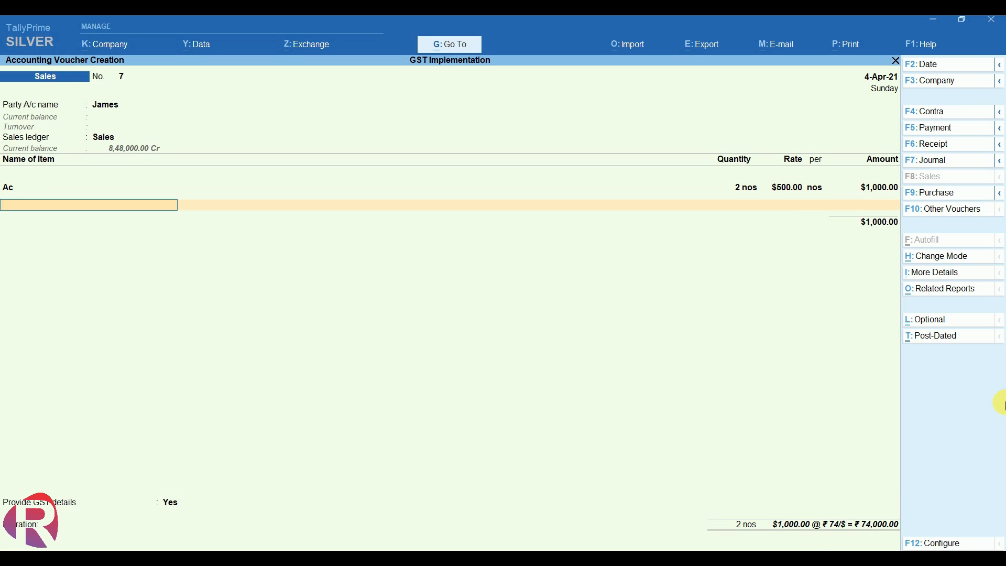
- Finish the item list and add the Igst tax ledger, accepting its calculated dollar amount and exchange rate
key("Return")
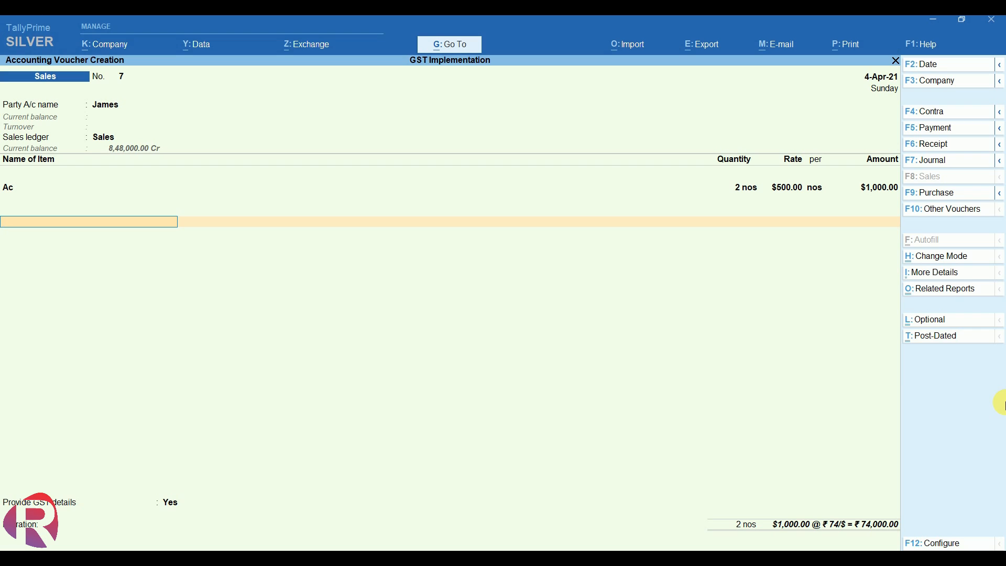
type("I")
key("Return")
key("Return")
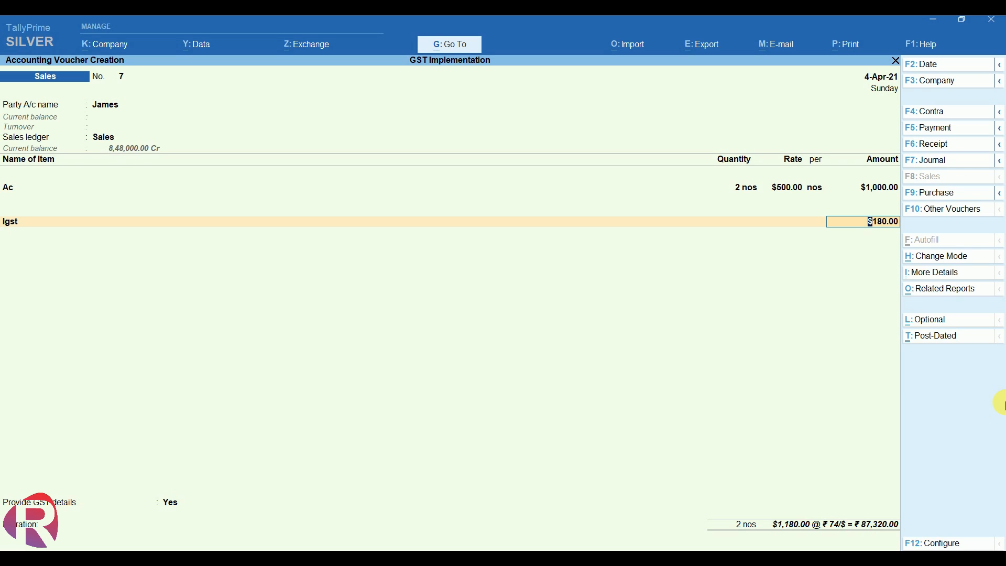
key("Return")
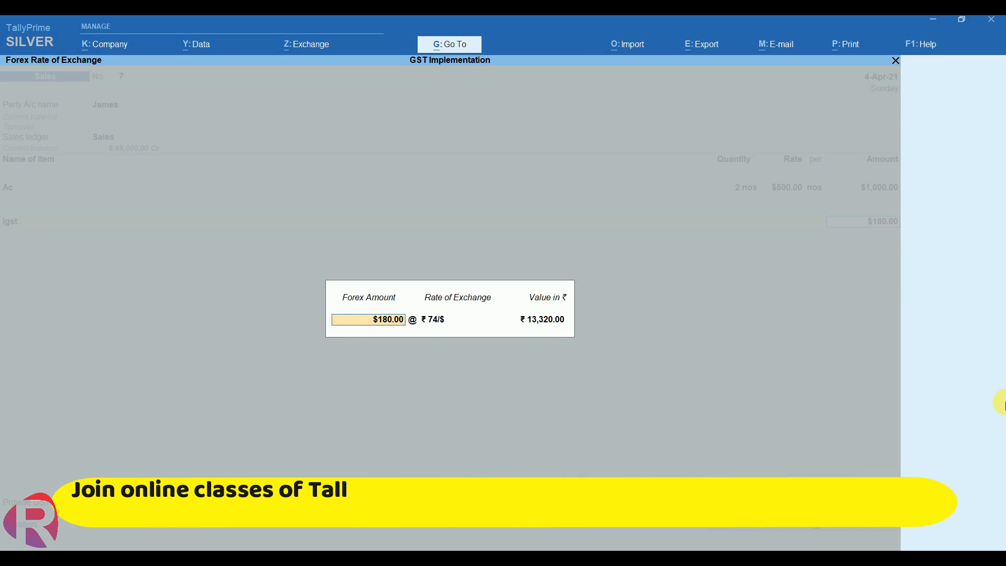
key("Return")
key("Return")
key("Return")
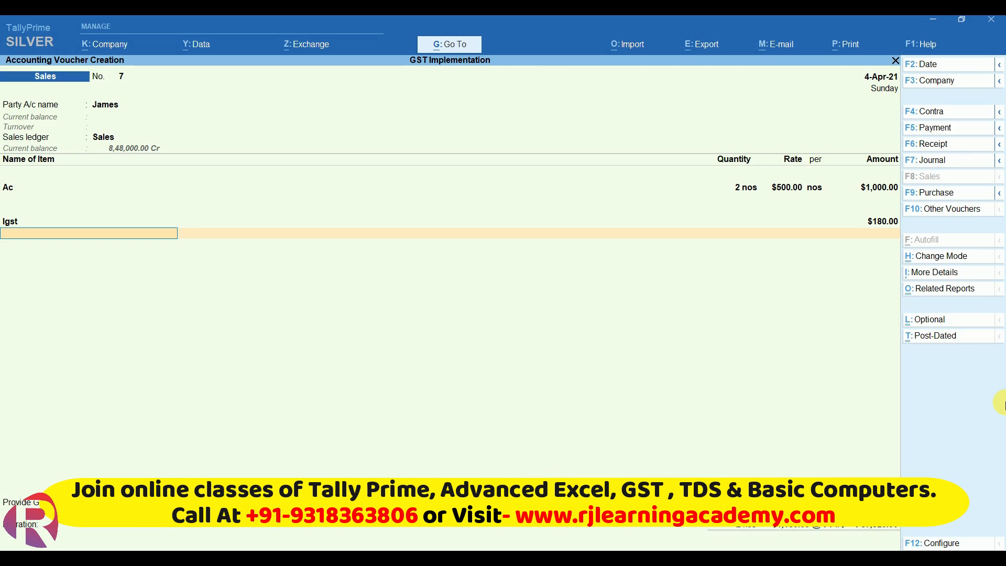
- Keep GST details set to Yes and enter shipping bill number 41526 dated 4-Apr-21 in the export details
key("Return")
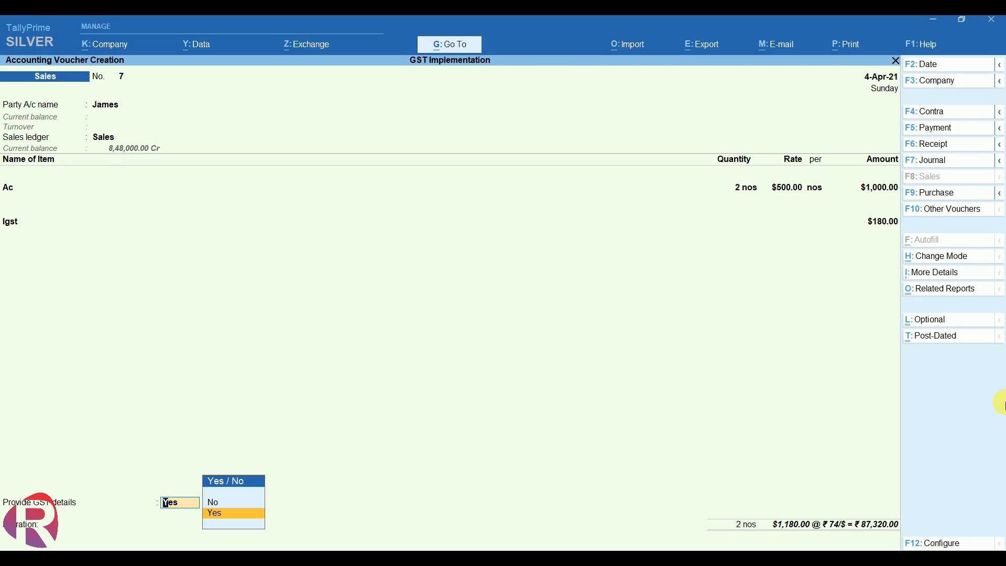
key("Return")
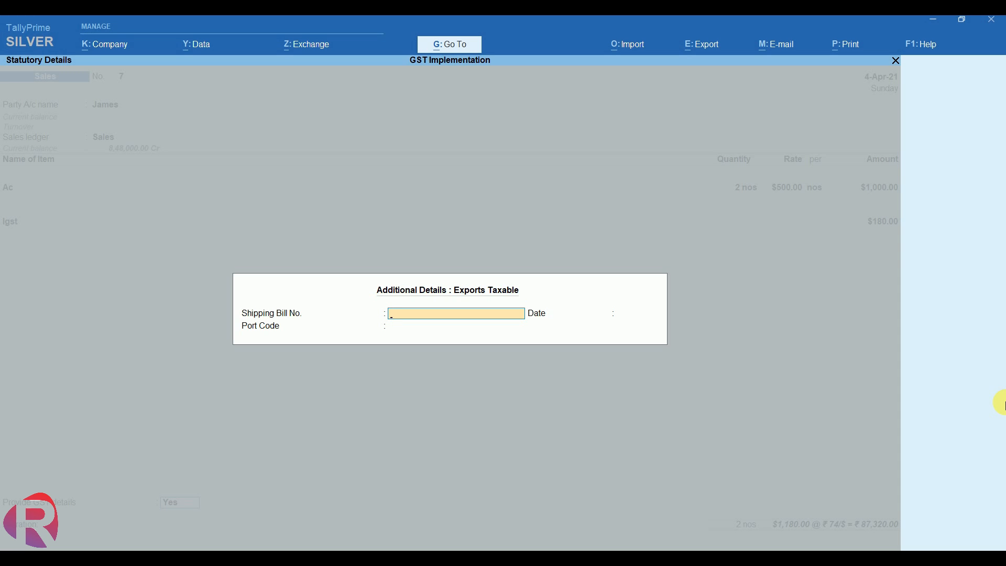
type("41526")
key("Return")
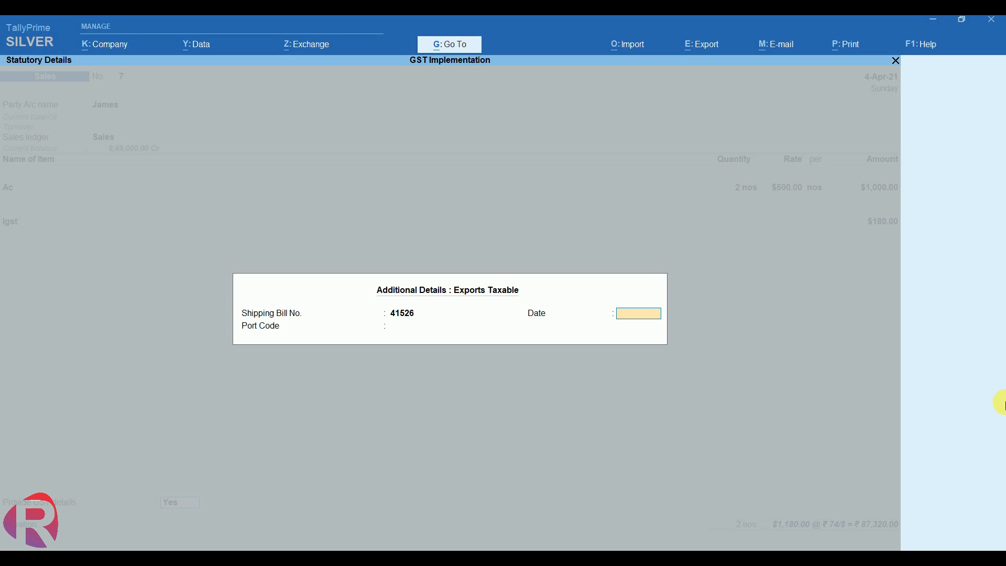
type("4-4\\")
key("Return")
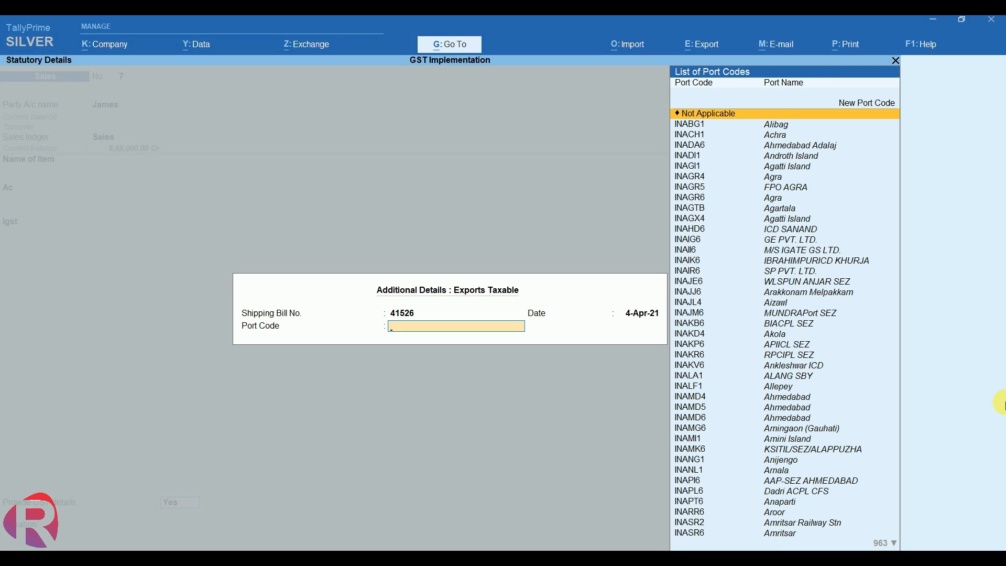
- Set the export port code to INAGR5 (FPO AGRA) and accept the additional export details
key("Down")
key("Down")
key("Down")
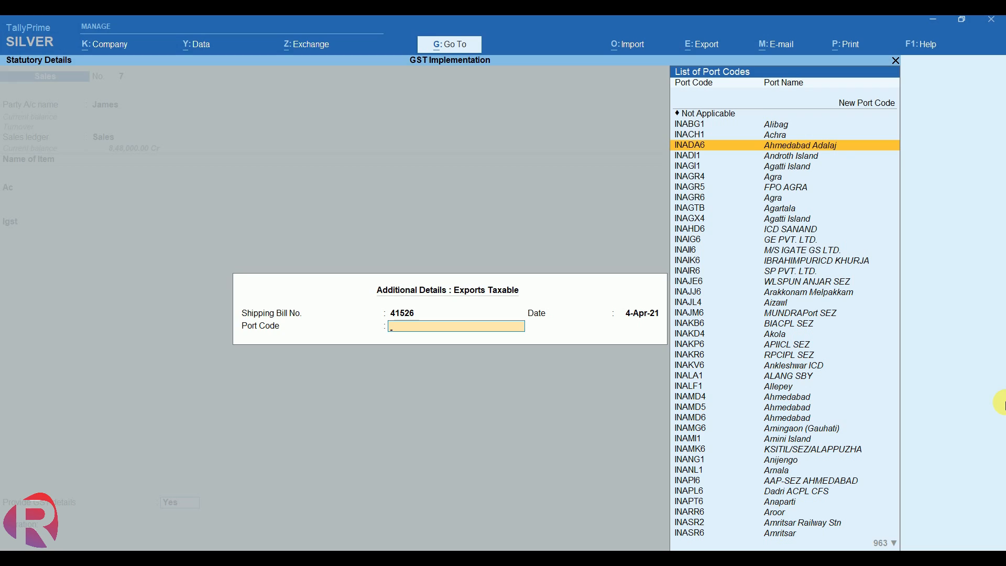
key("Down")
key("Up")
key("Up")
key("Up")
key("Up")
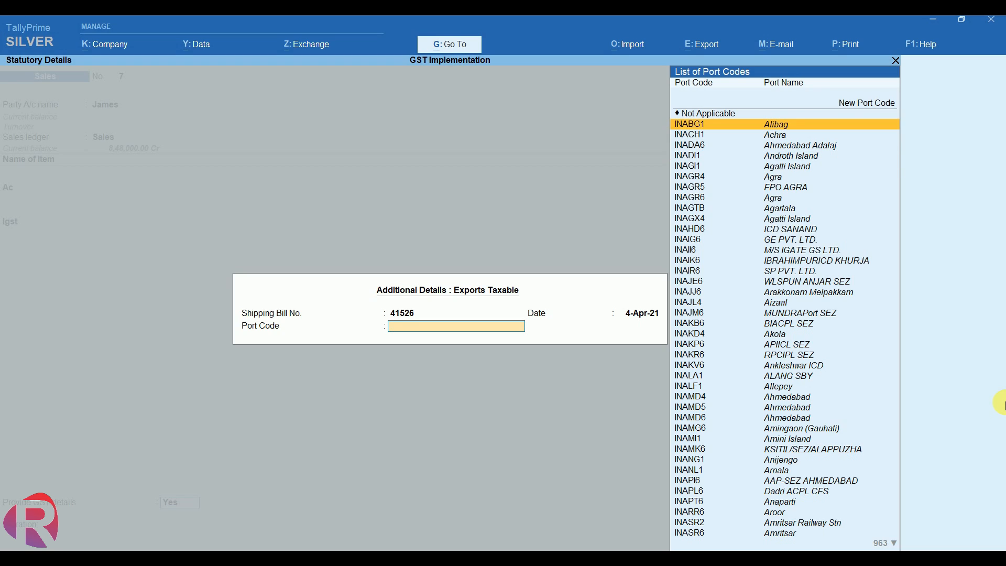
key("Up")
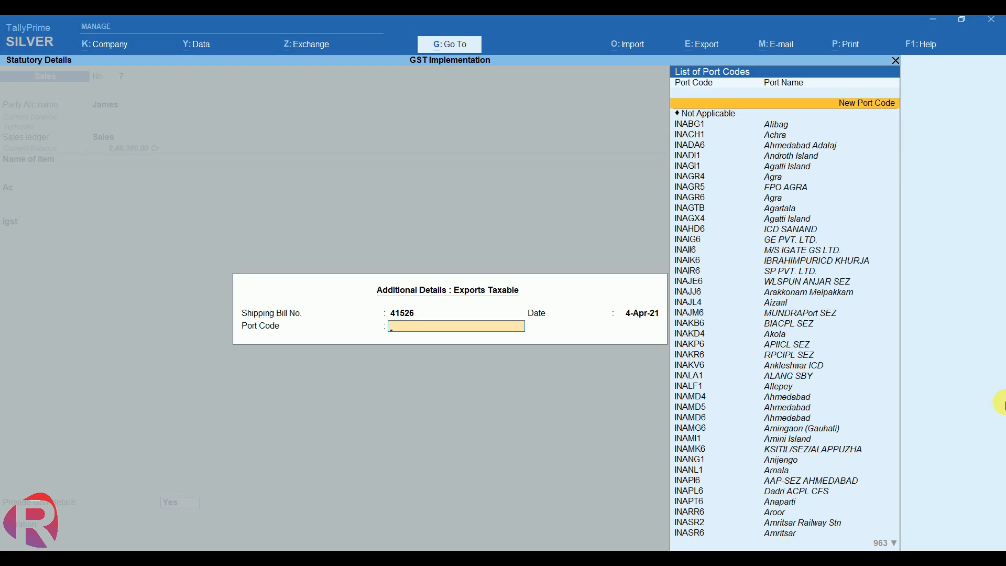
key("Down")
key("Down")
key("Down")
key("Down")
key("Down")
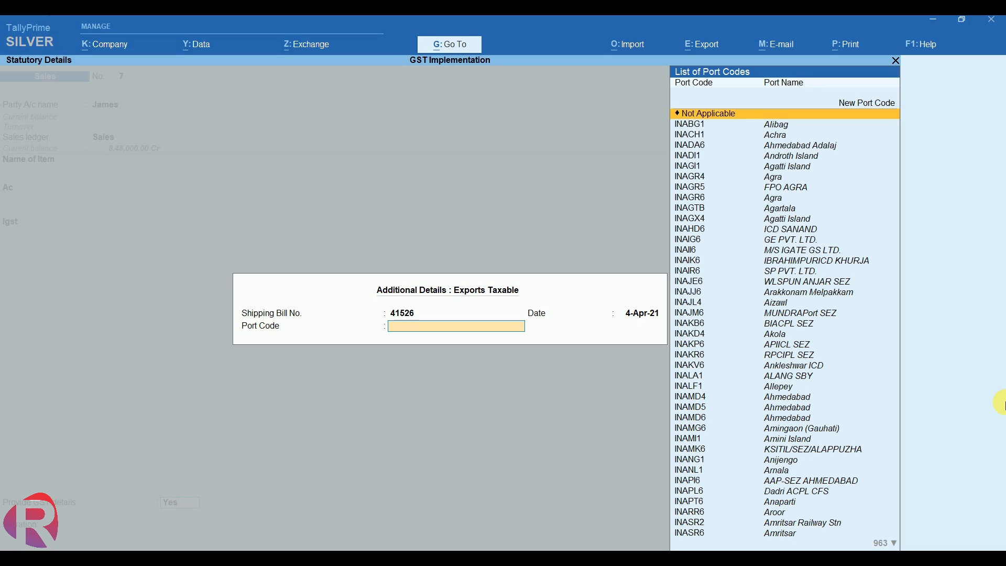
key("Down")
key("Down")
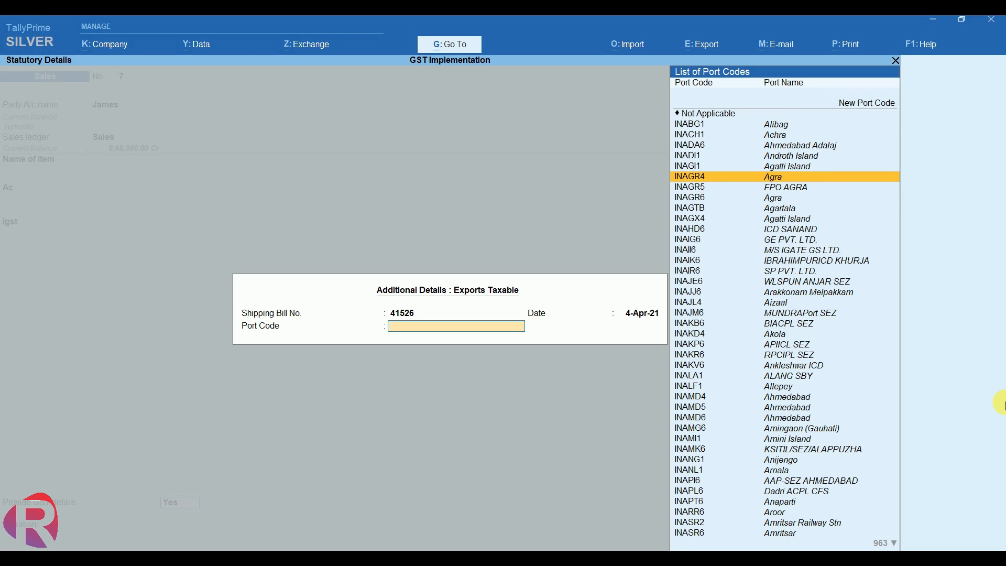
key("Down")
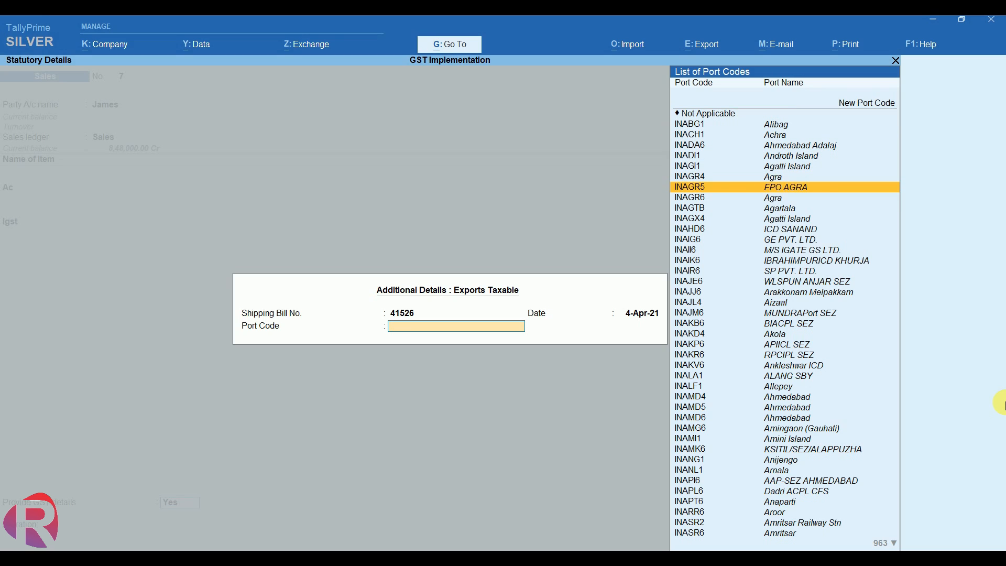
key("Return")
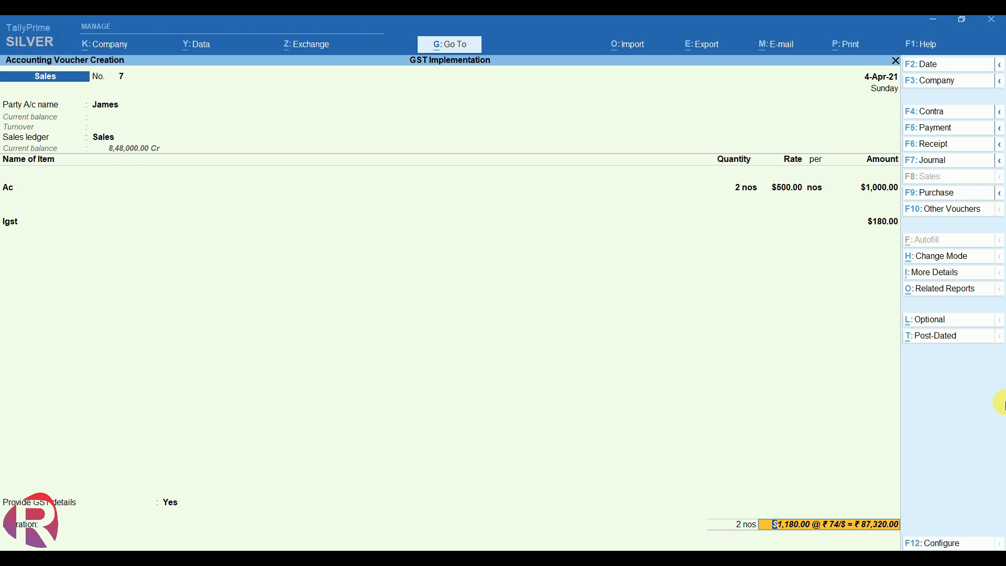
- Send the current sales voucher to print and open an enlarged preview of its tax invoice
key("alt+p")
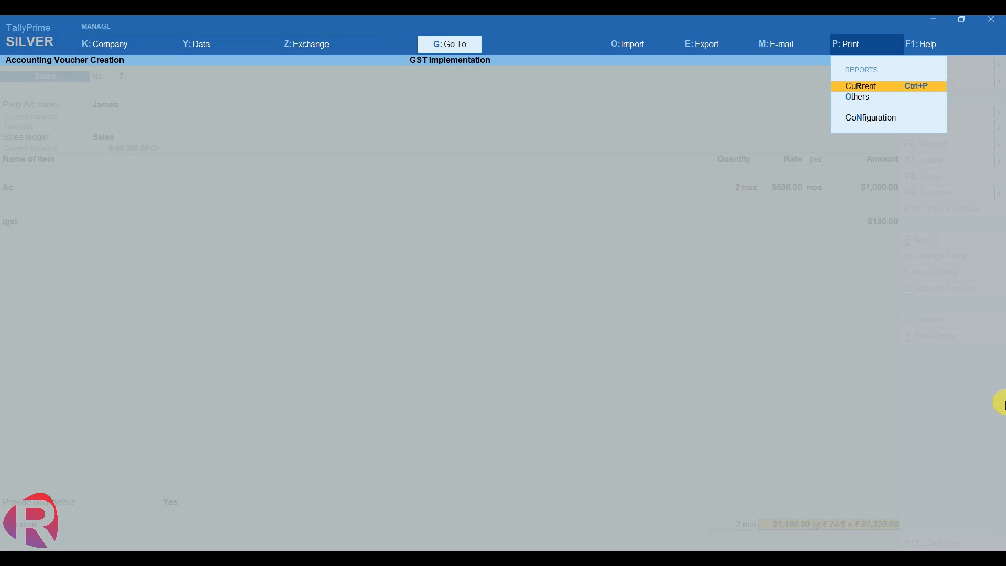
key("Return")
key("i")
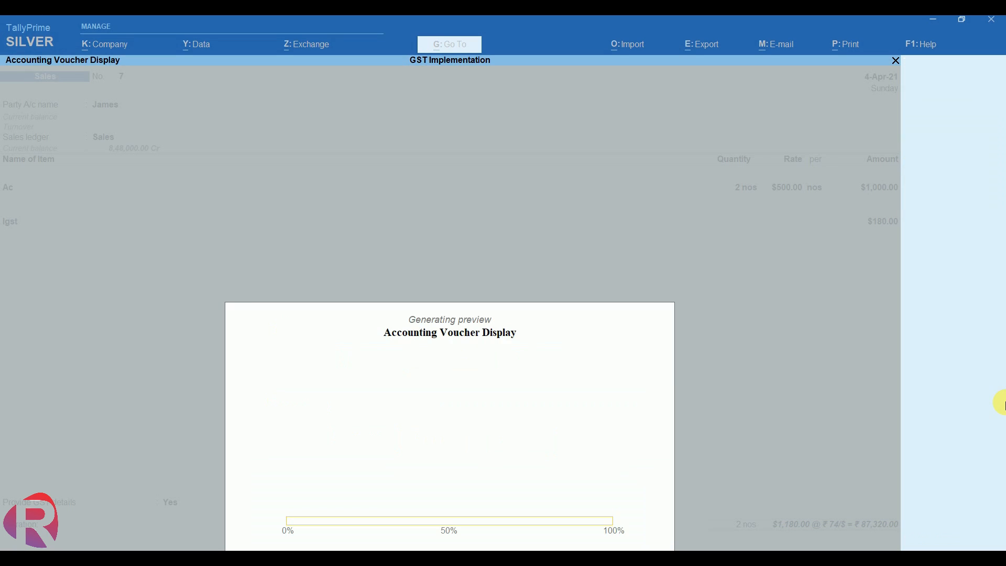
key("alt+z")
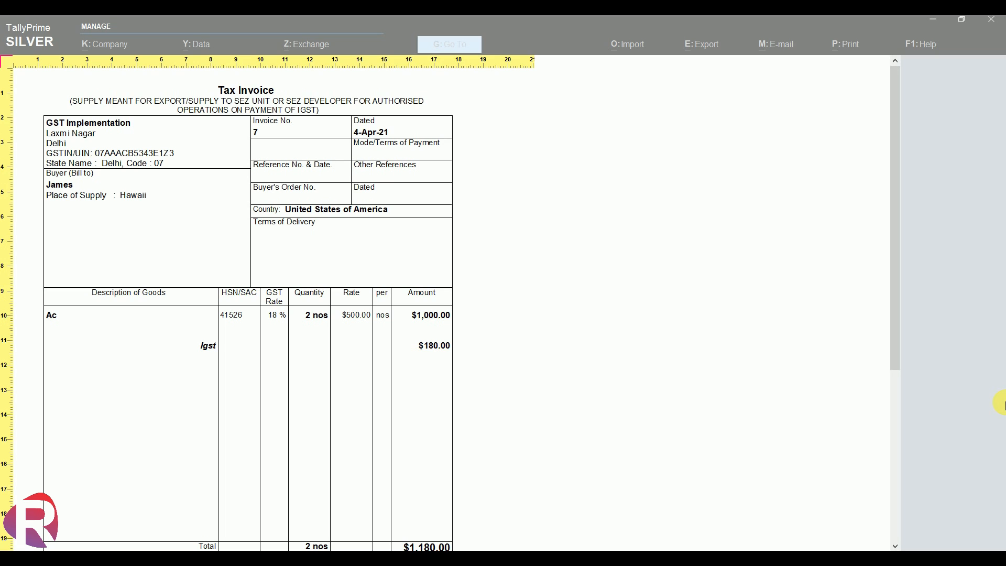
- Examine the tax invoice preview from the buyer details down to the integrated tax summary, and close the preview
key("Down")
key("Down")
key("Down")
key("Down")
key("Down")
key("Down")
key("Down")
key("Down")
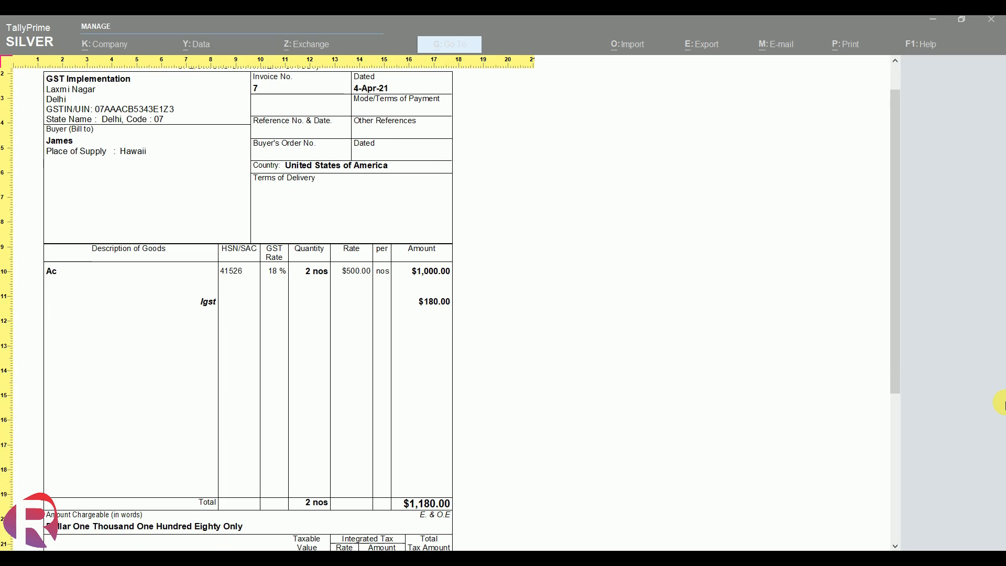
key("Down")
key("Down")
key("Down")
key("Down")
key("Down")
key("Down")
key("Down")
key("Down")
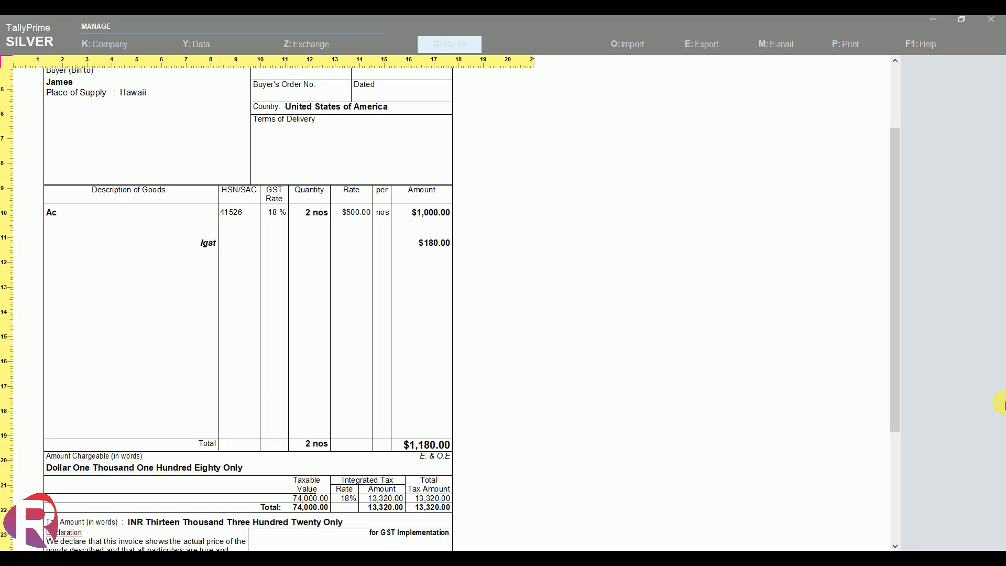
key("alt+z")
key("Escape")
key("Escape")
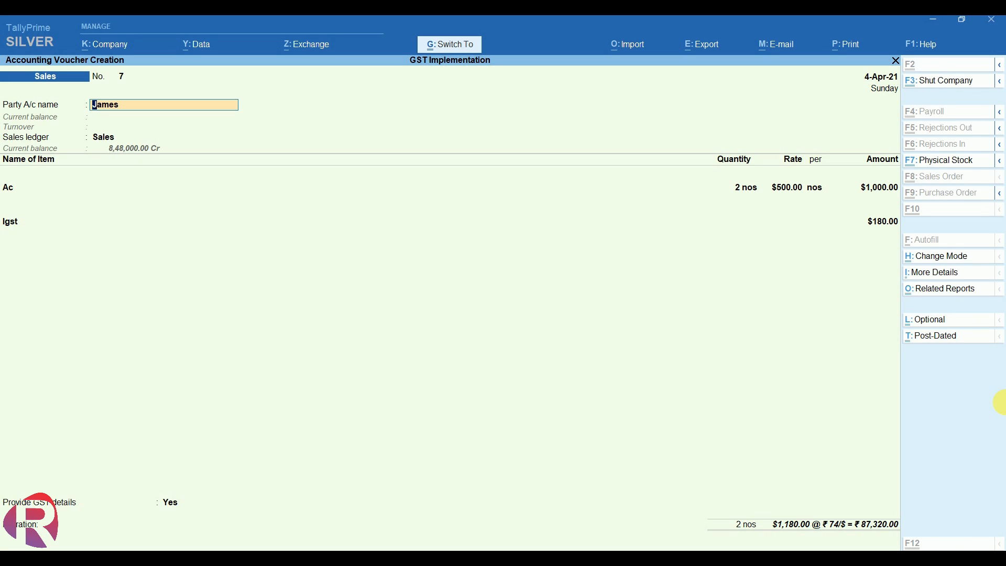
- Find the GST reports and open the GSTR-1 return
key("alt+g")
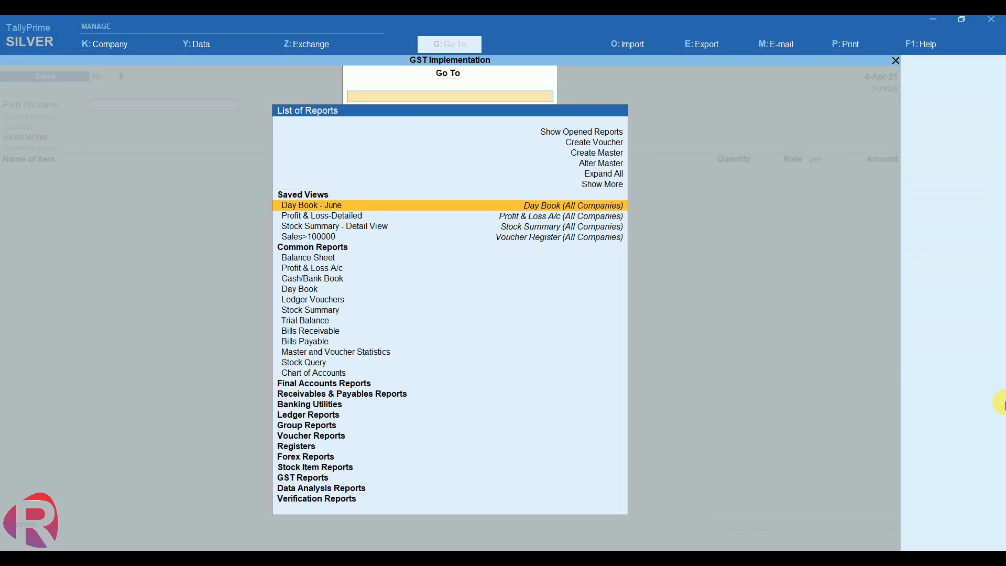
type("Gst")
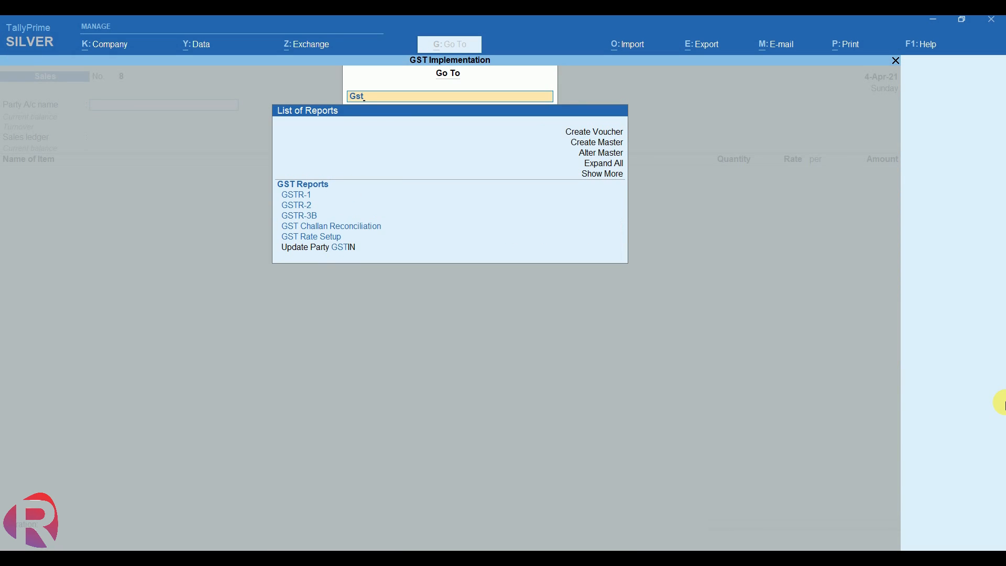
key("Down")
key("Return")
- Open the voucher register for Exports Invoices - 6A from the GSTR-1 return to check the export sale
key("Down")
key("Down")
key("Down")
key("Down")
key("Down")
key("Down")
key("Down")
key("Down")
key("Down")
key("Down")
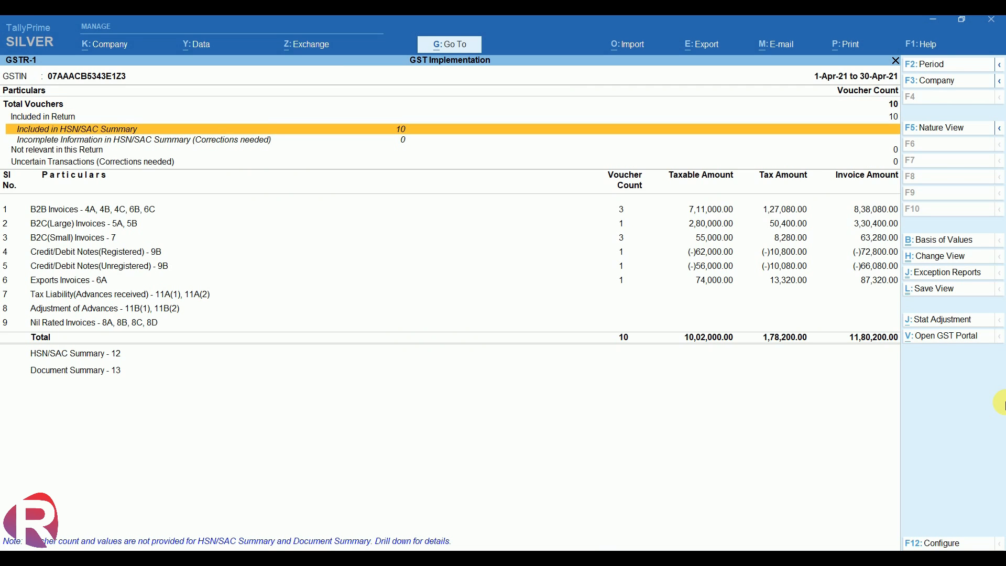
key("Down")
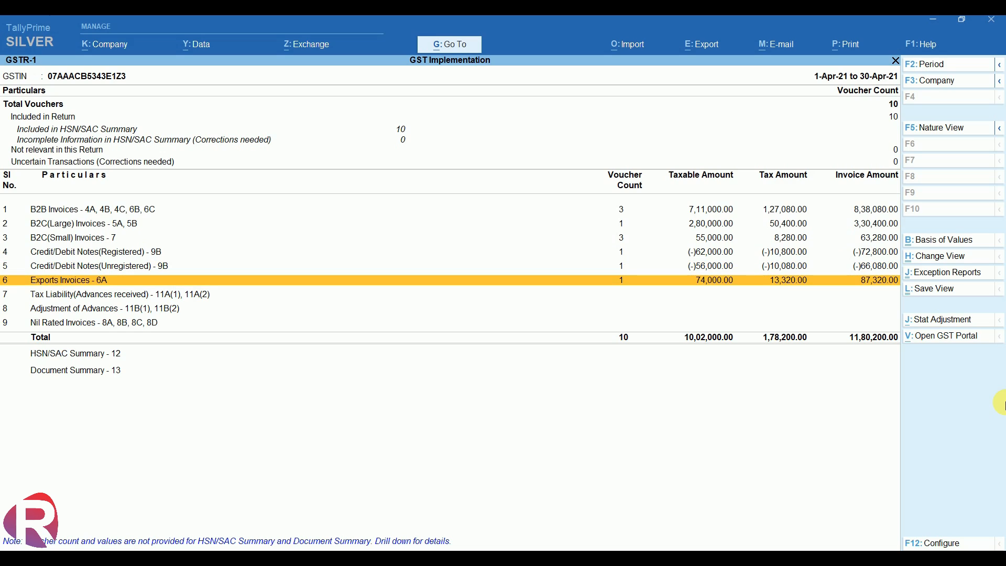
key("Return")
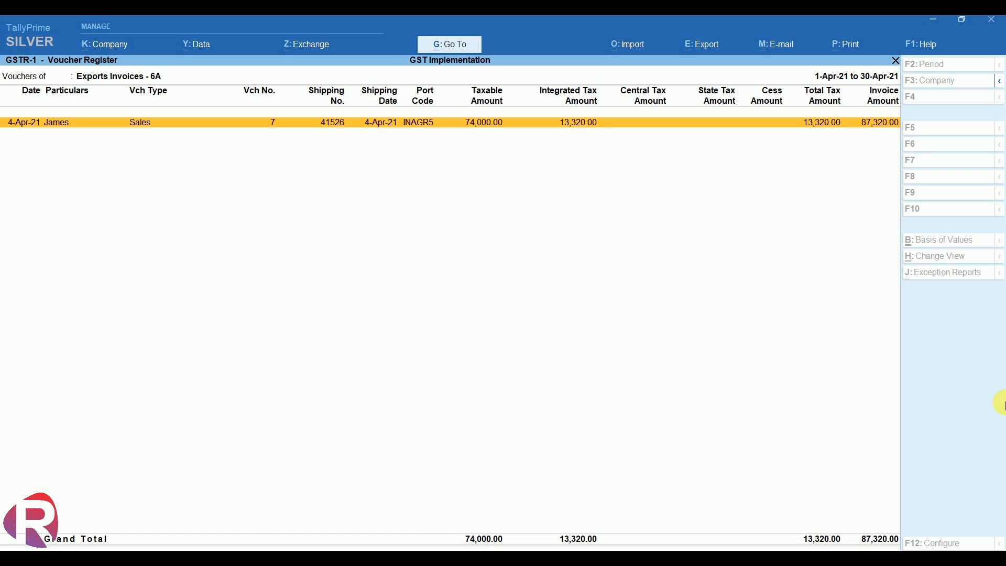
- Begin a new Sundry Debtors ledger named Janis & Co. from the sales voucher's party field, with $ as its currency
key("Escape")
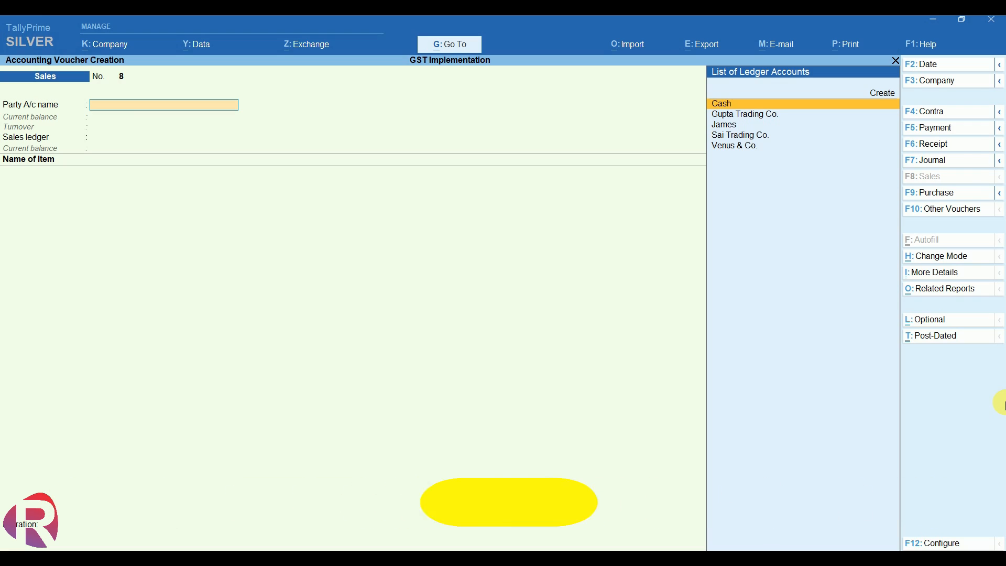
key("alt+c")
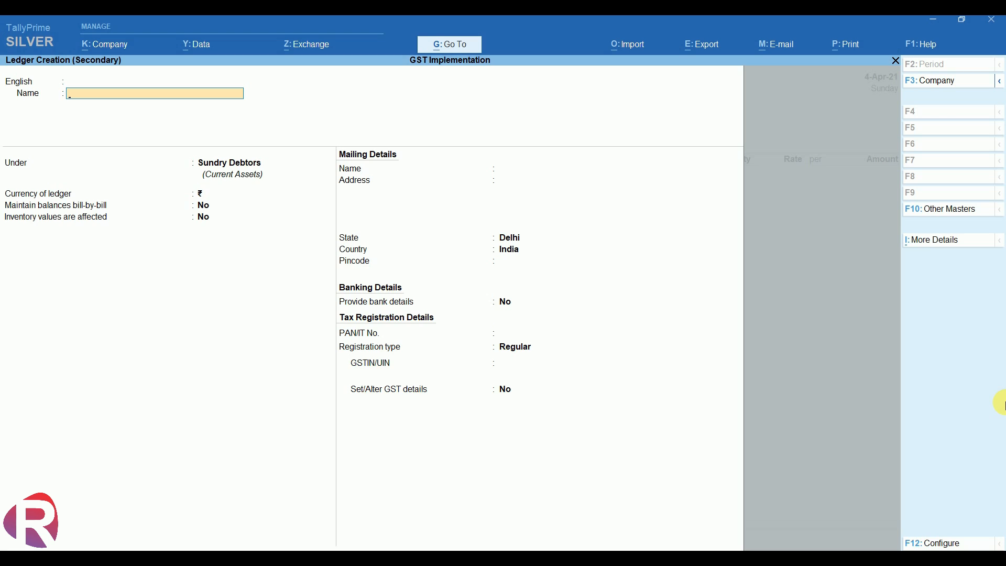
type("Janis & co.")
key("Return")
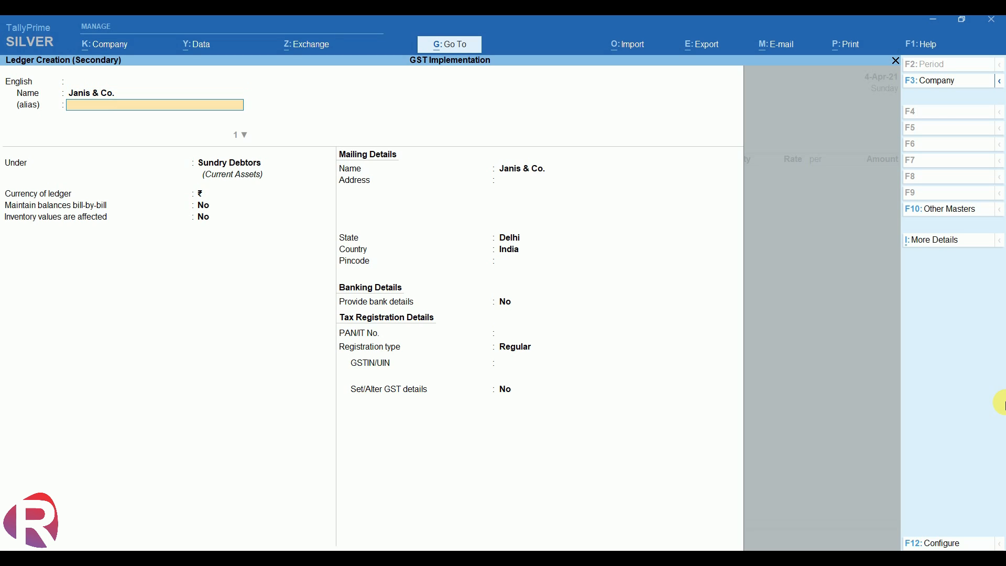
key("Return")
key("Return")
key("Return")
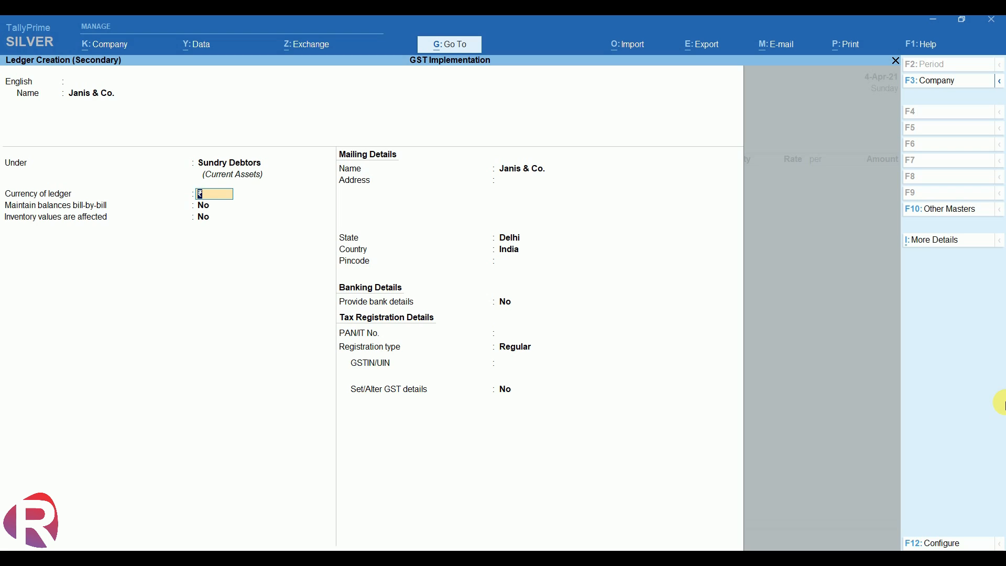
type("$")
key("Return")
key("Return")
key("Return")
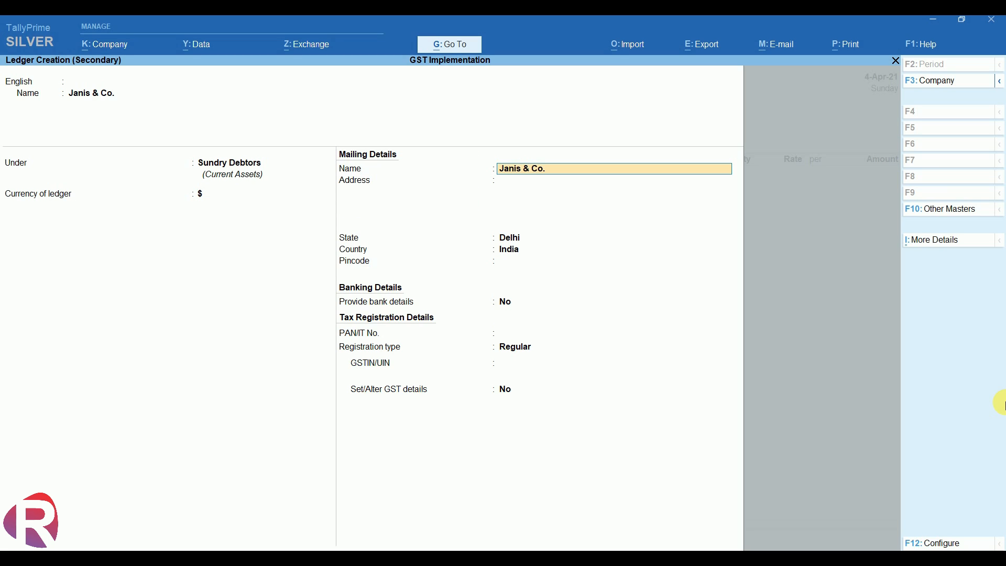
- Set the ledger's country to United States of America and its state to Alaska, and save the ledger
type("Un")
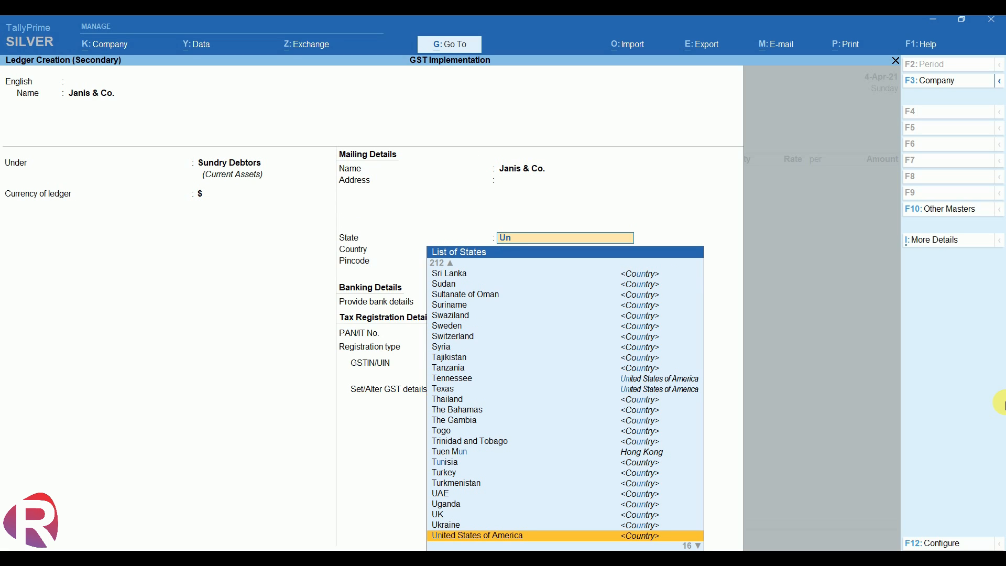
key("Return")
key("Down")
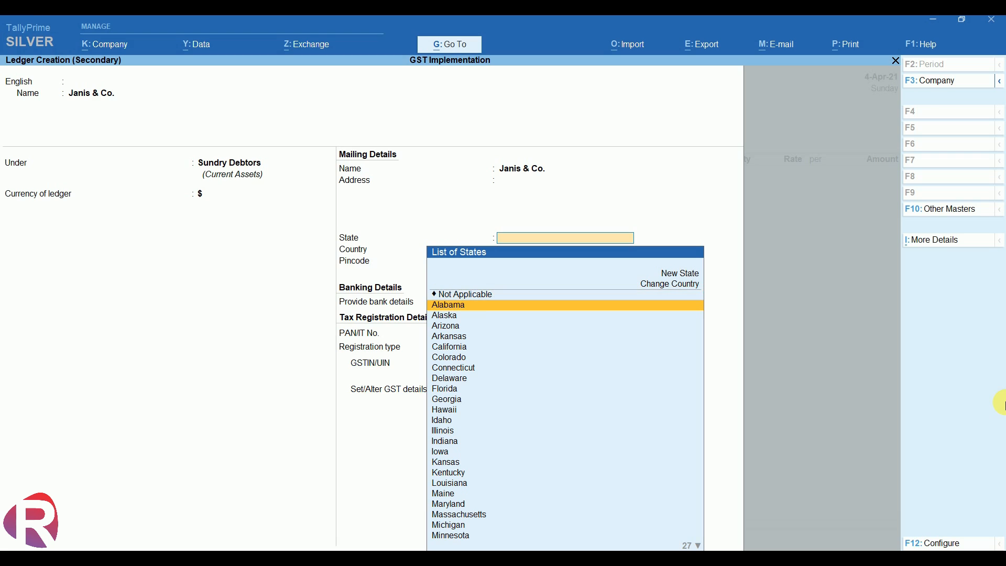
key("Down")
key("Return")
key("Return")
key("Return")
key("ctrl+a")
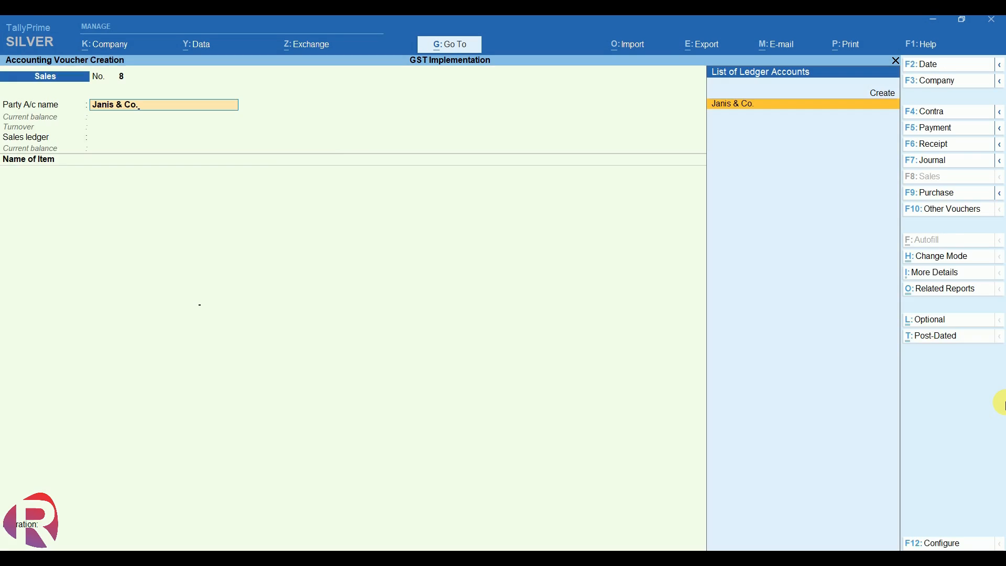
- Choose Janis & Co. as the party of the sales voucher and accept its dispatch and party details
key("Return")
key("Return")
key("Return")
key("Return")
key("ctrl+a")
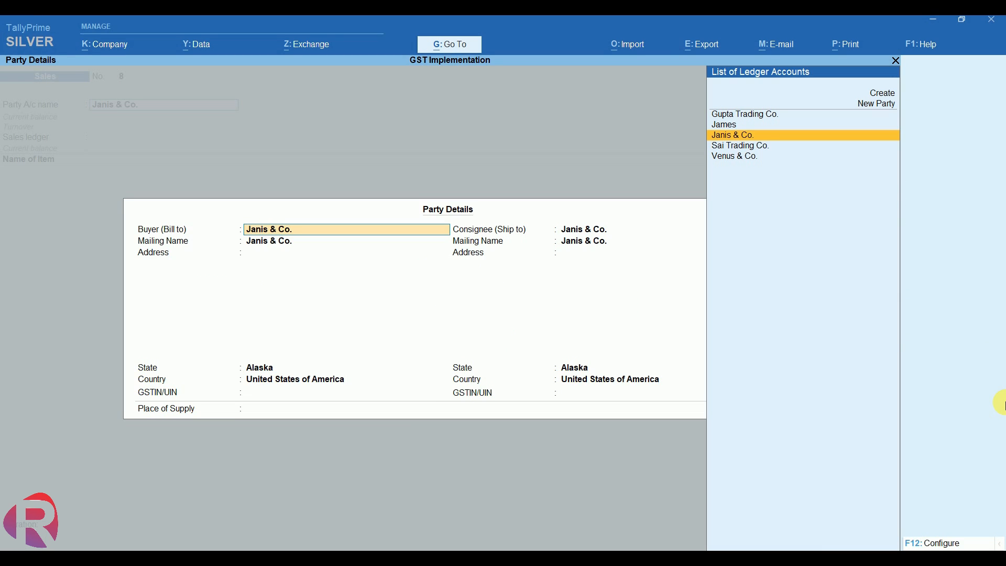
key("ctrl+a")
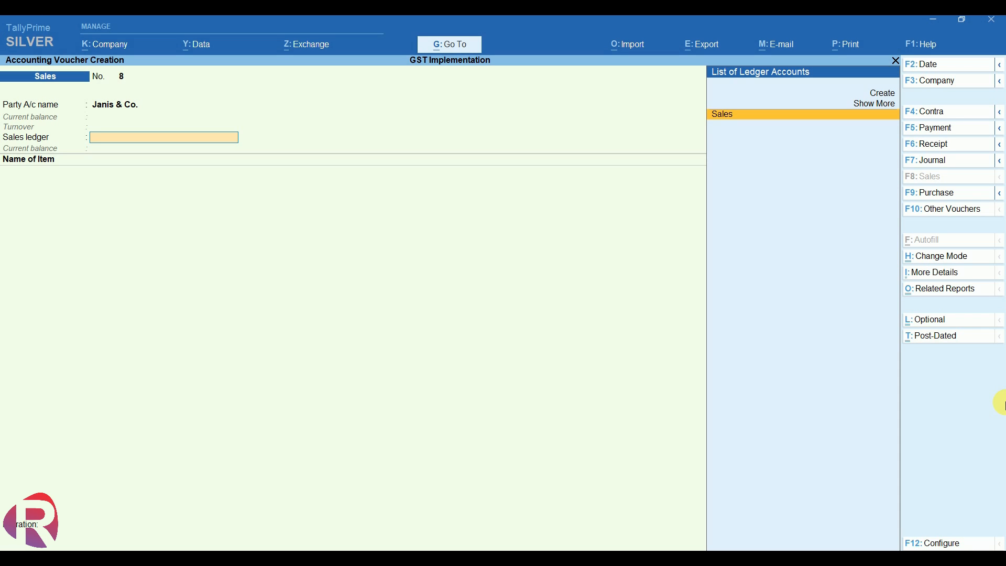
- Choose Sales as the sales ledger and keep Modify Tax Rate details of GST set to Yes in the voucher configuration
key("Return")
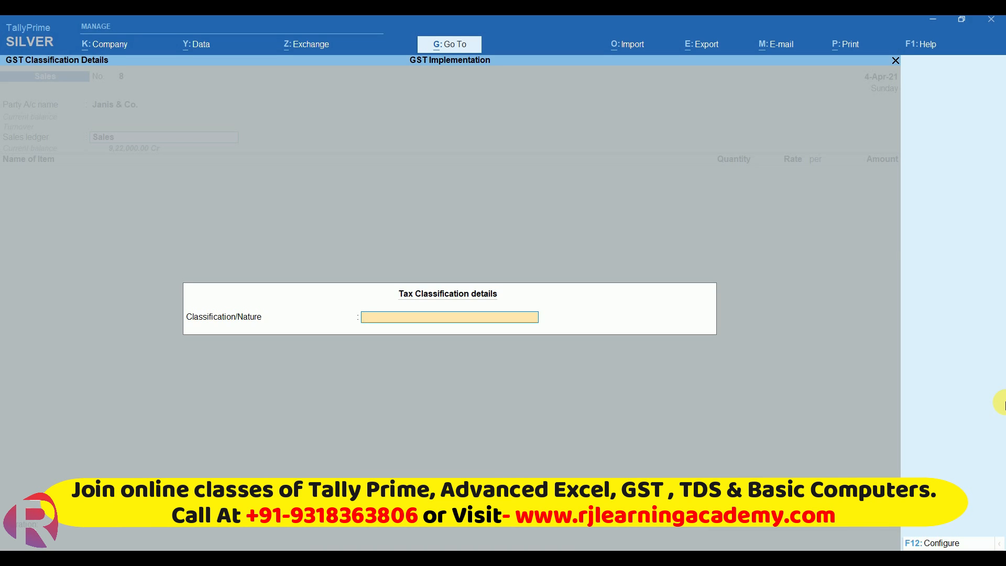
key("Escape")
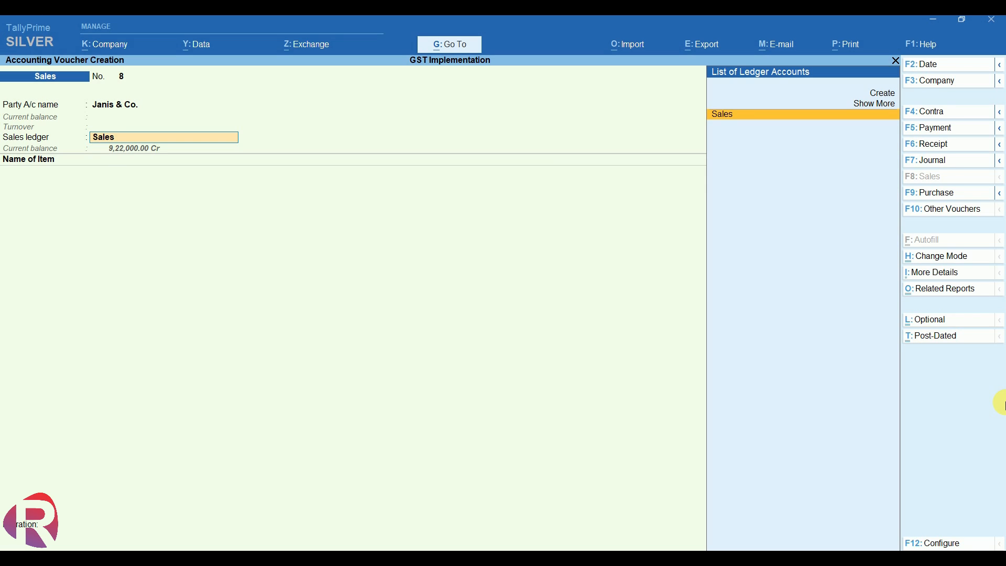
key("Return")
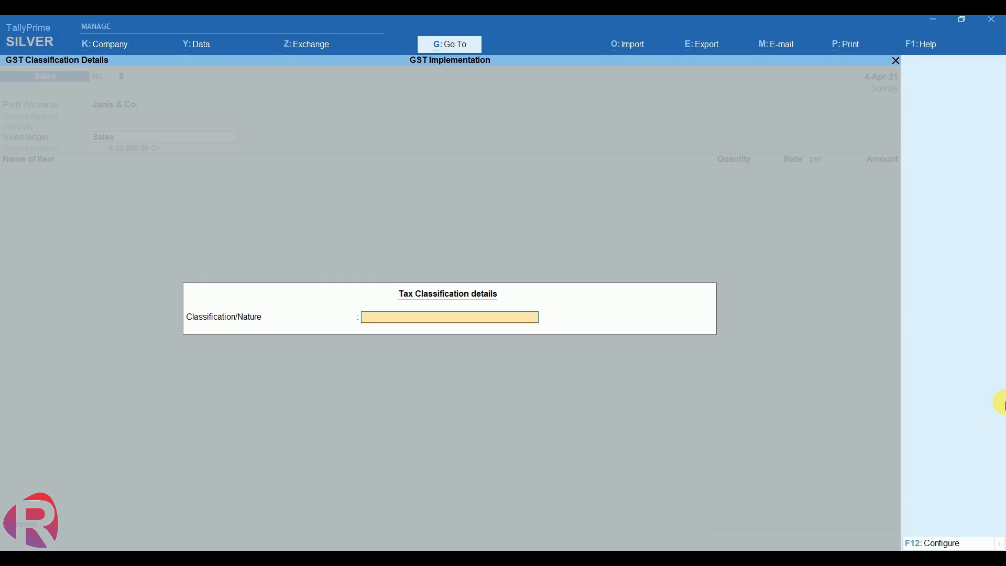
key("Escape")
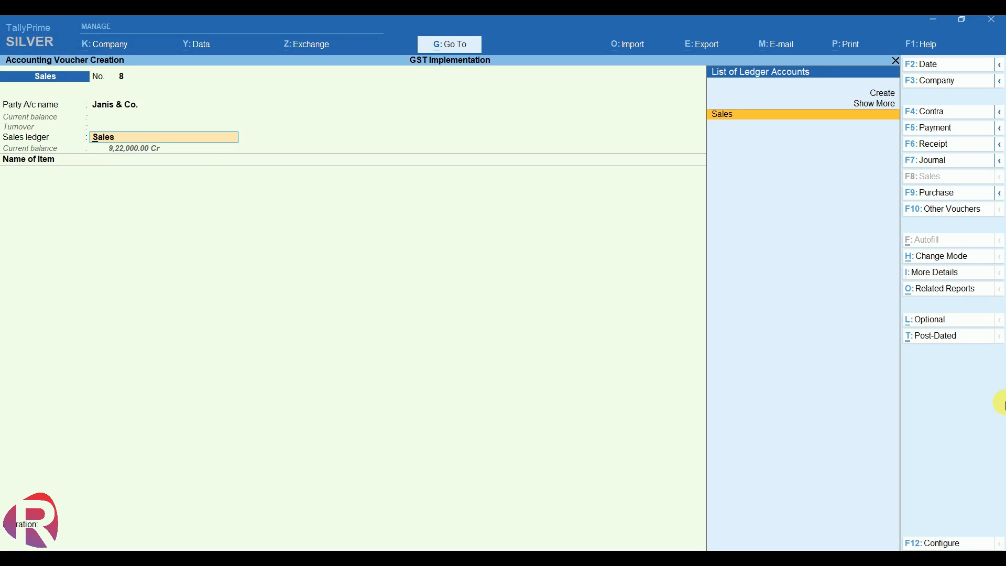
key("F12")
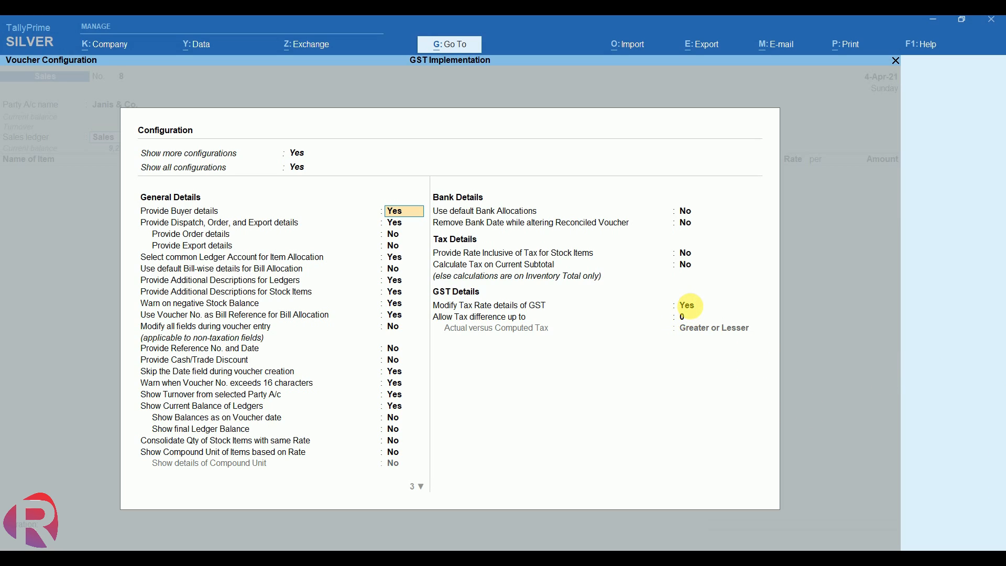
left_click(691, 307)
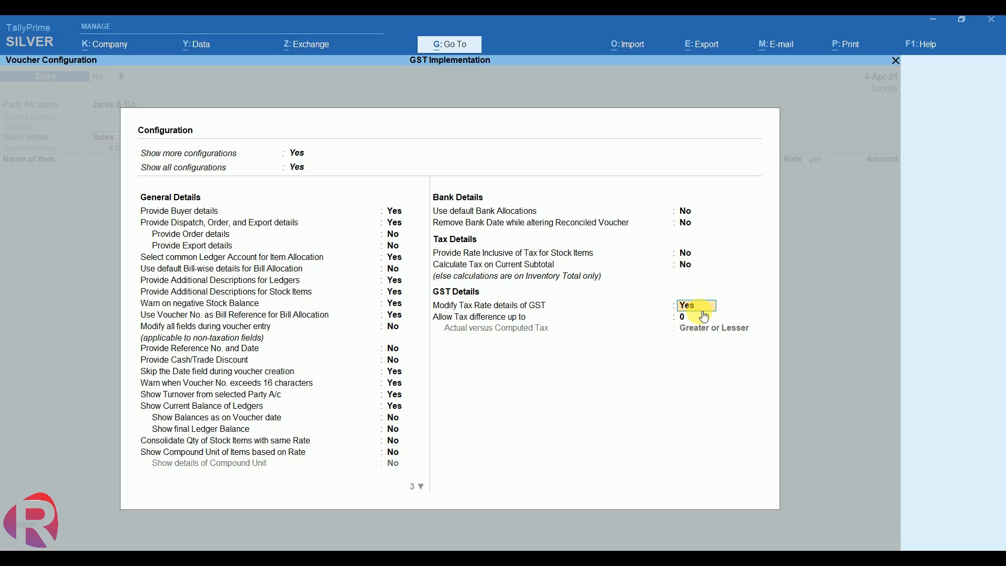
key("ctrl+a")
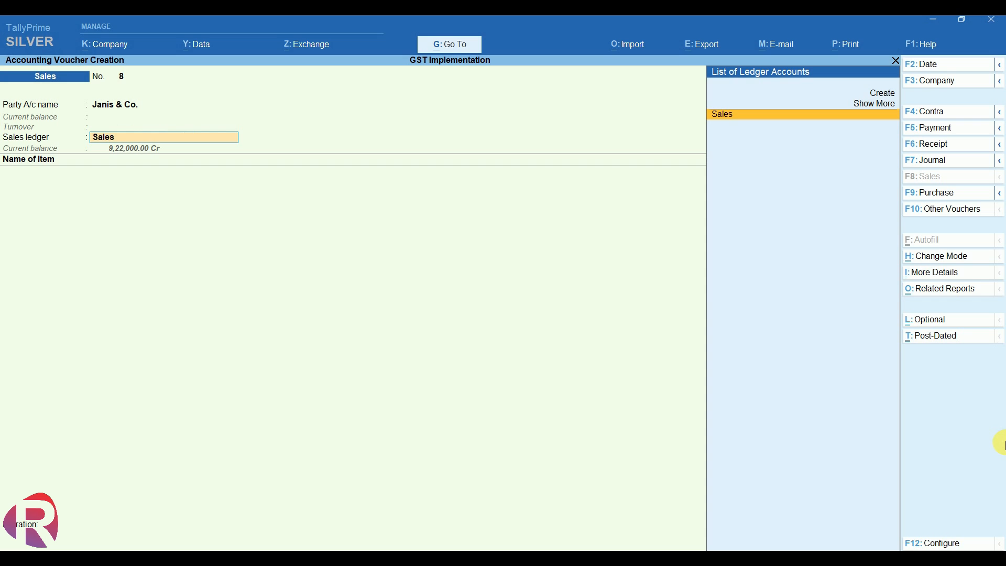
- Set the sales ledger's tax classification to the nature of transaction Exports LUT/Bond
key("Return")
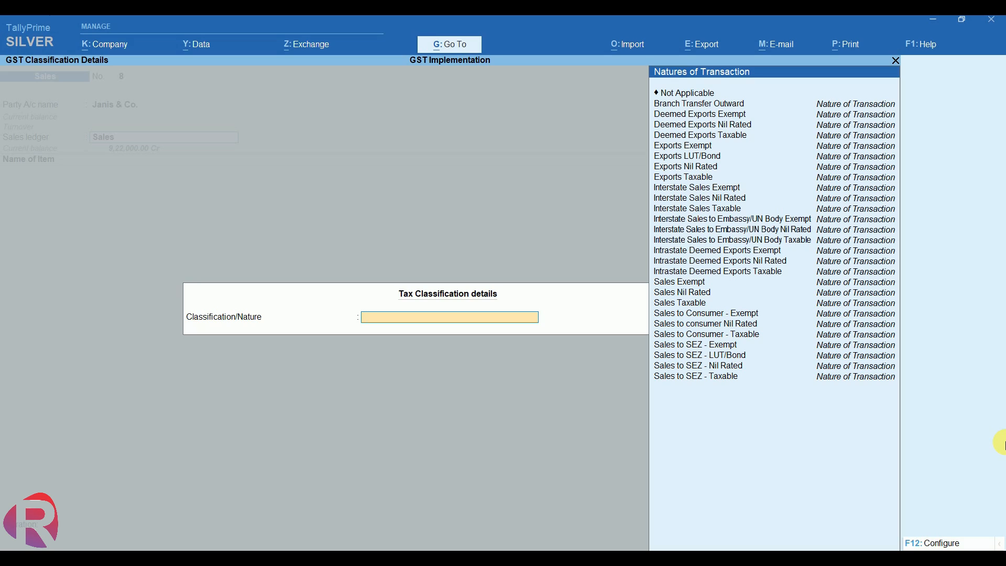
key("Down")
key("Down")
key("Down")
key("Down")
key("Down")
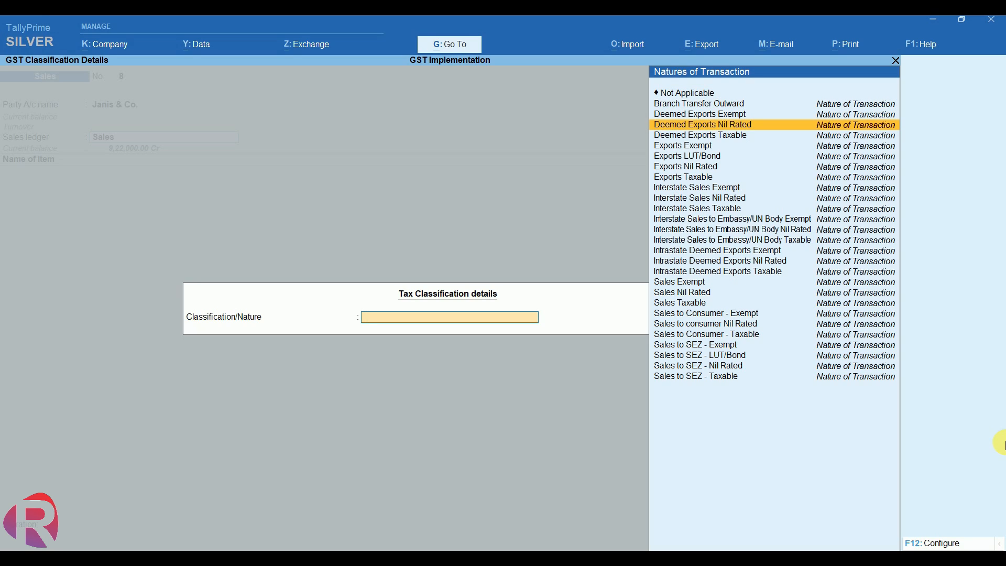
key("Down")
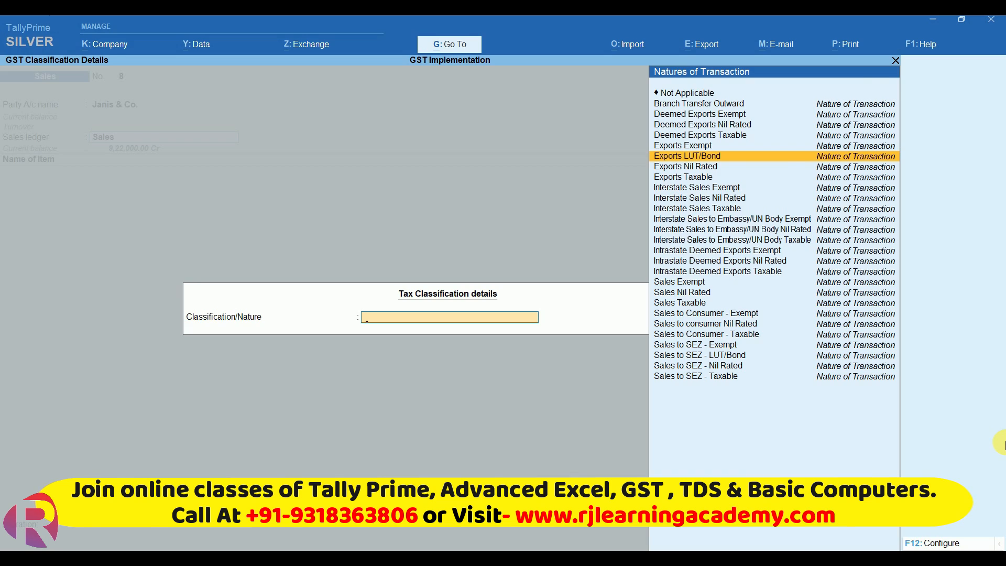
key("Return")
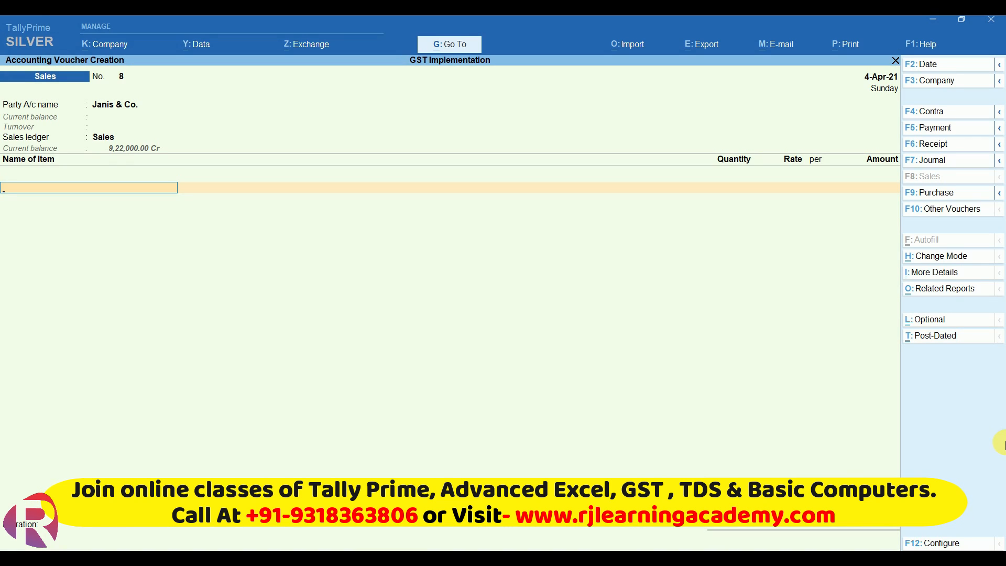
- Add the stock item Ac with a quantity of 1 nos at $500.00 and an exchange rate of ₹ 74/$
type("A")
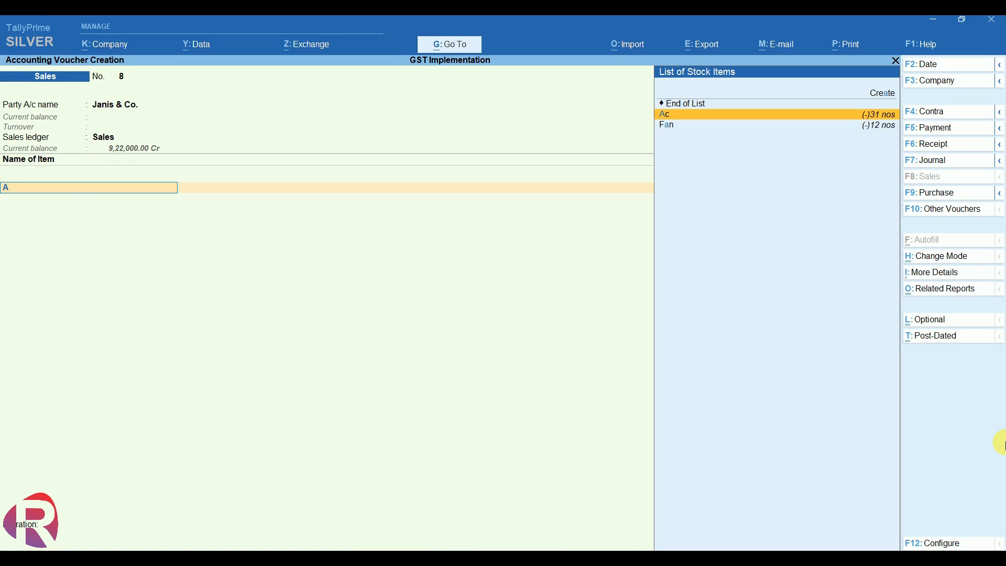
type("c")
key("Return")
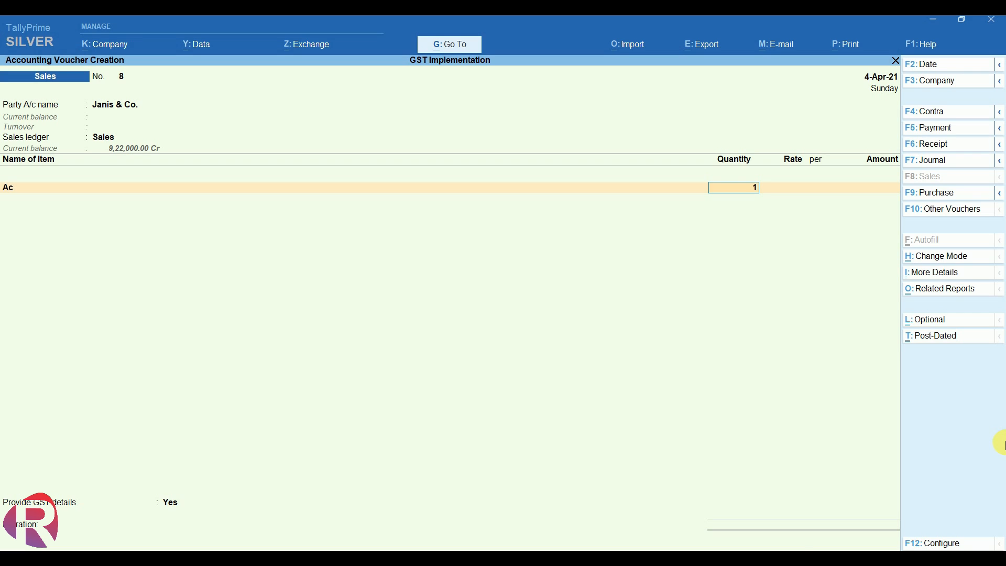
key("Return")
key("Return")
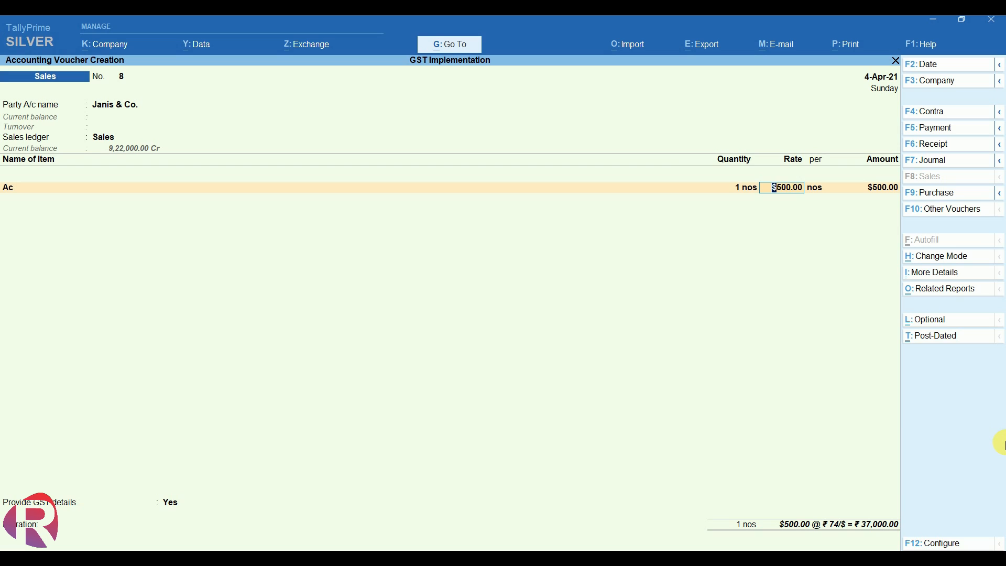
key("Return")
key("Return")
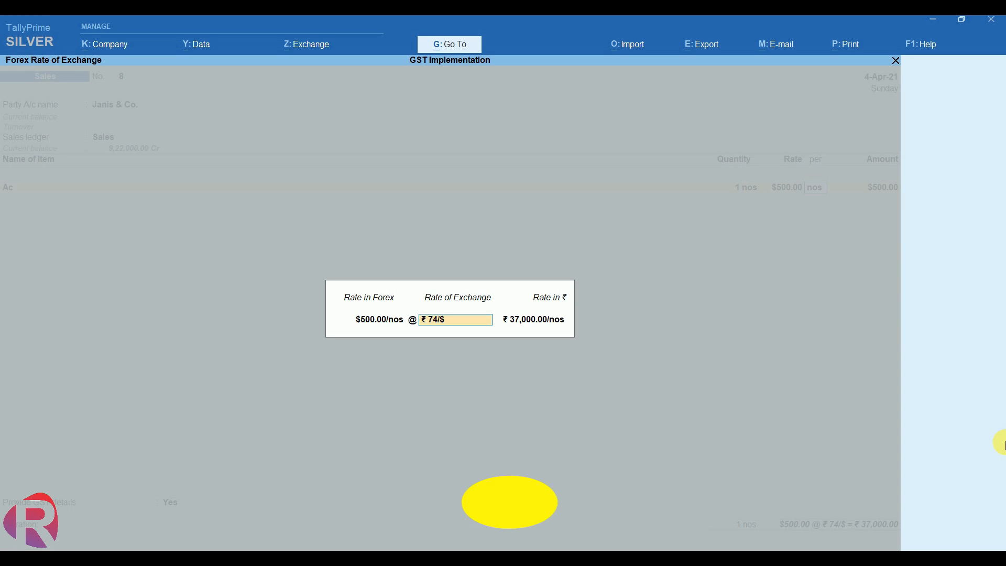
key("Return")
key("Return")
key("Return")
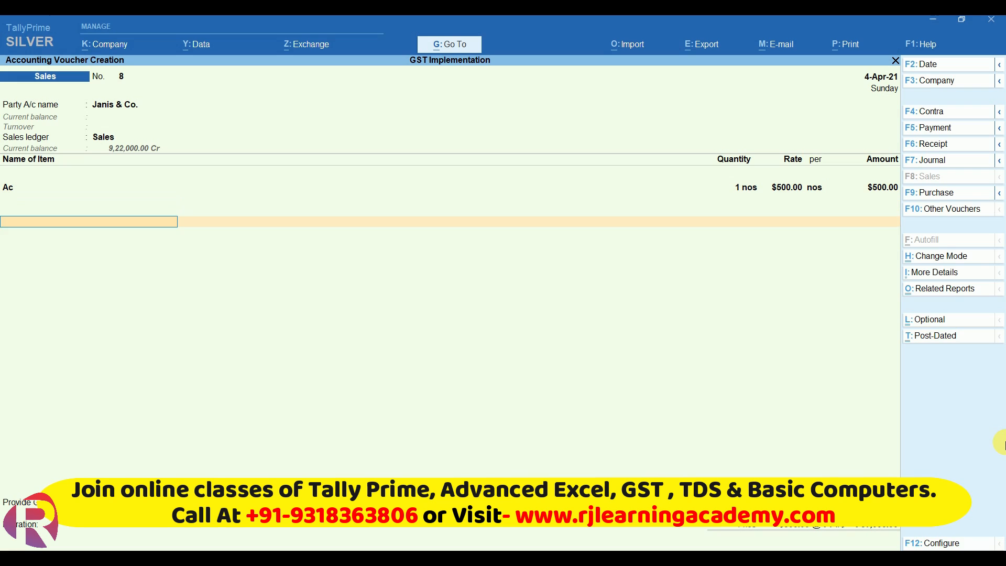
- Add the Igst ledger below the item with no description and a blank amount, and end the ledger list
type("ig")
key("Return")
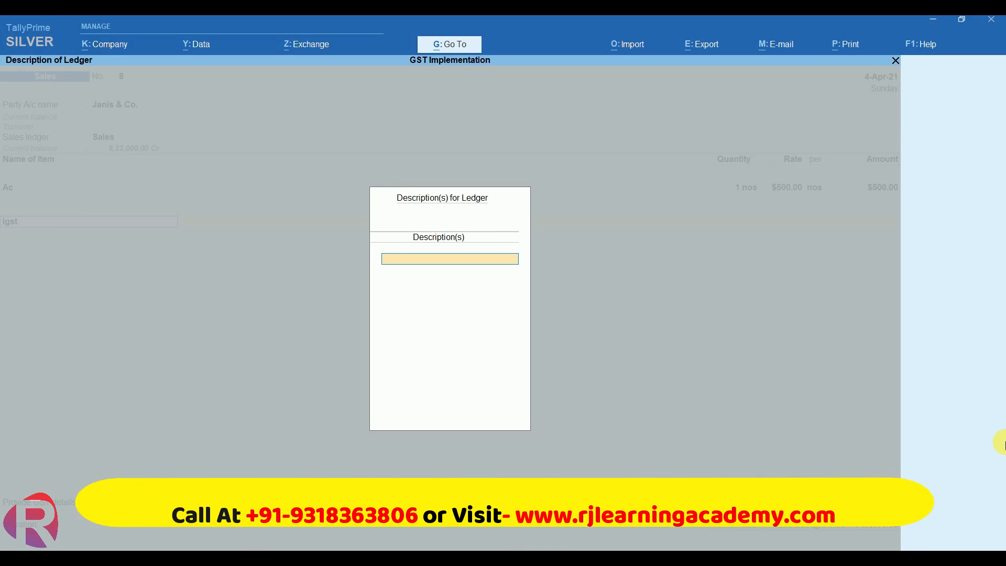
key("Return")
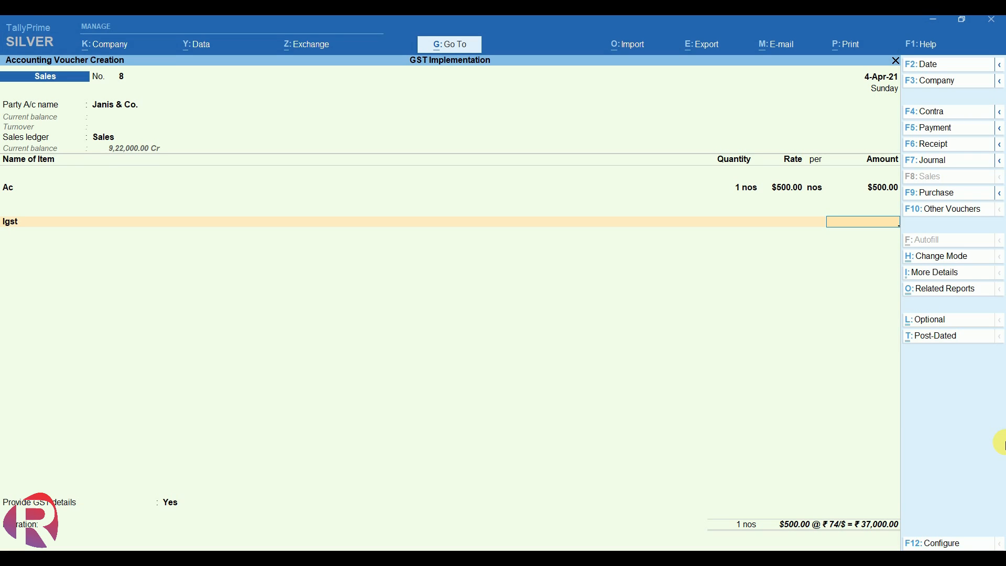
key("Return")
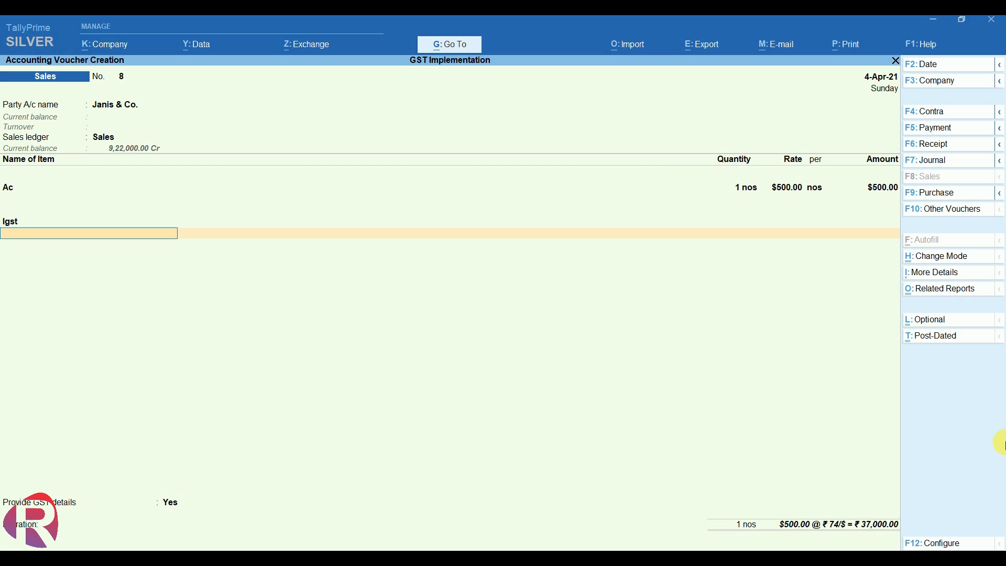
key("Return")
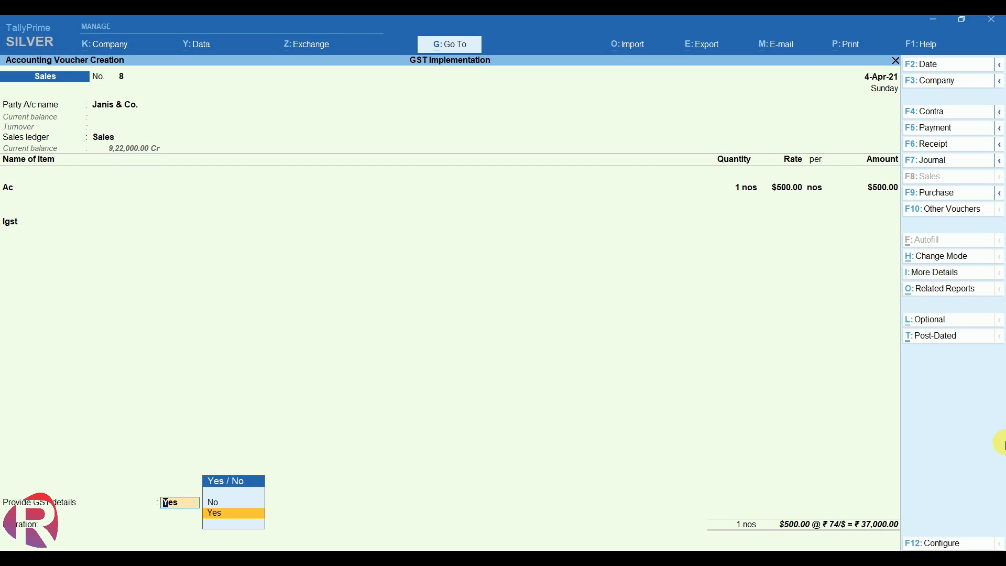
- Provide the export GST details with shipping bill no. 41526, date 4-Apr-21 and a port code, and leave the narration blank
key("Return")
type("41526")
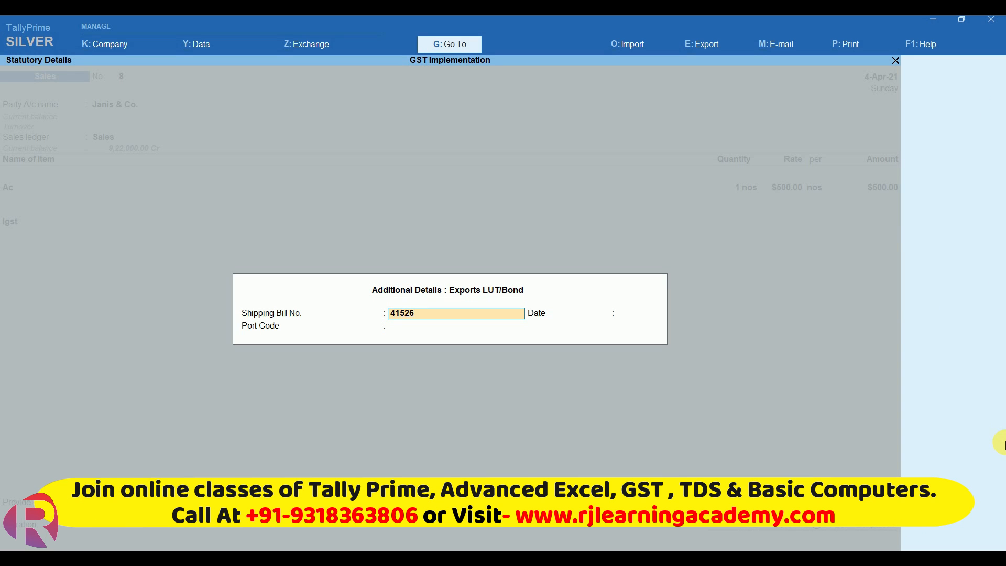
key("Return")
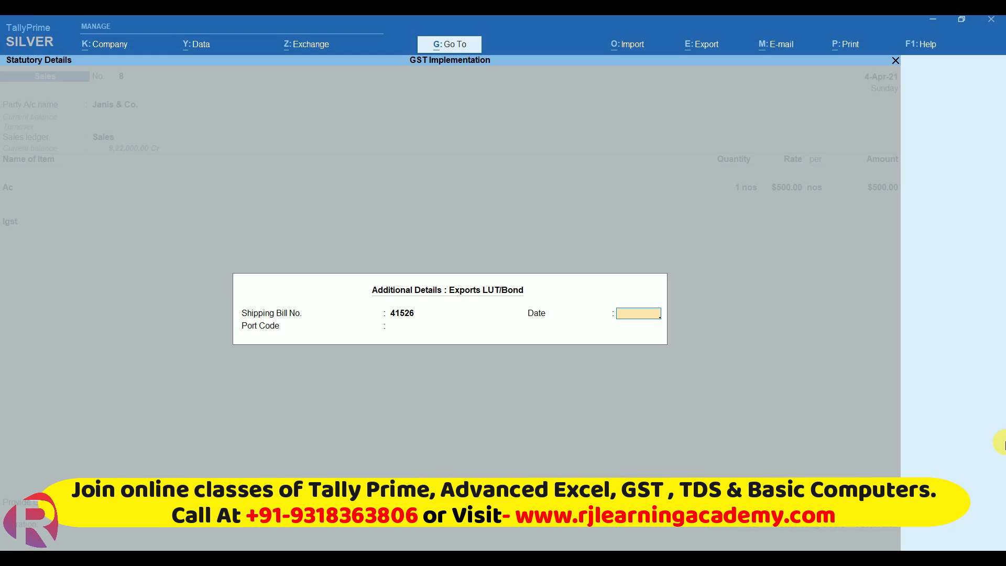
type("4-4")
key("Return")
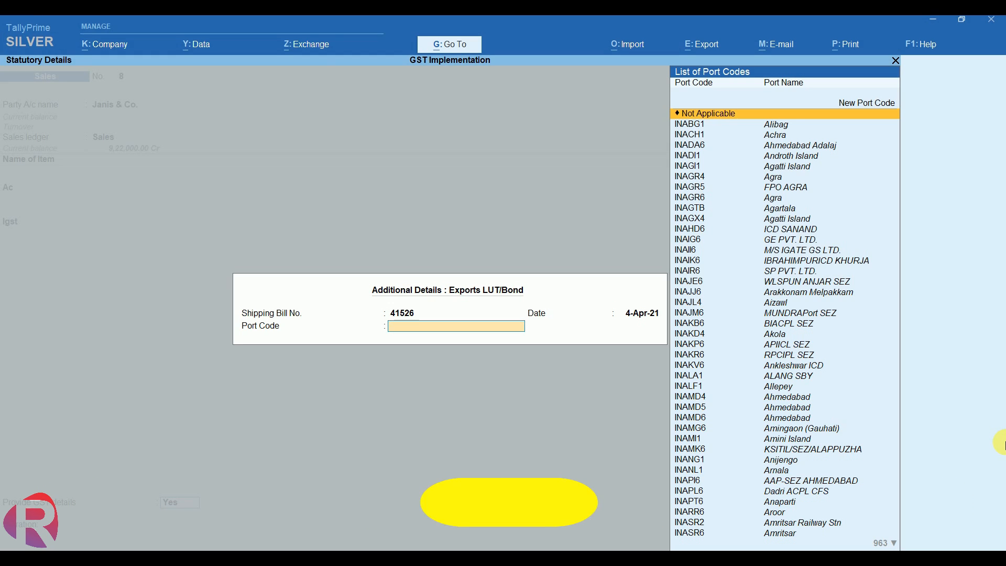
key("Down")
key("Down")
key("Return")
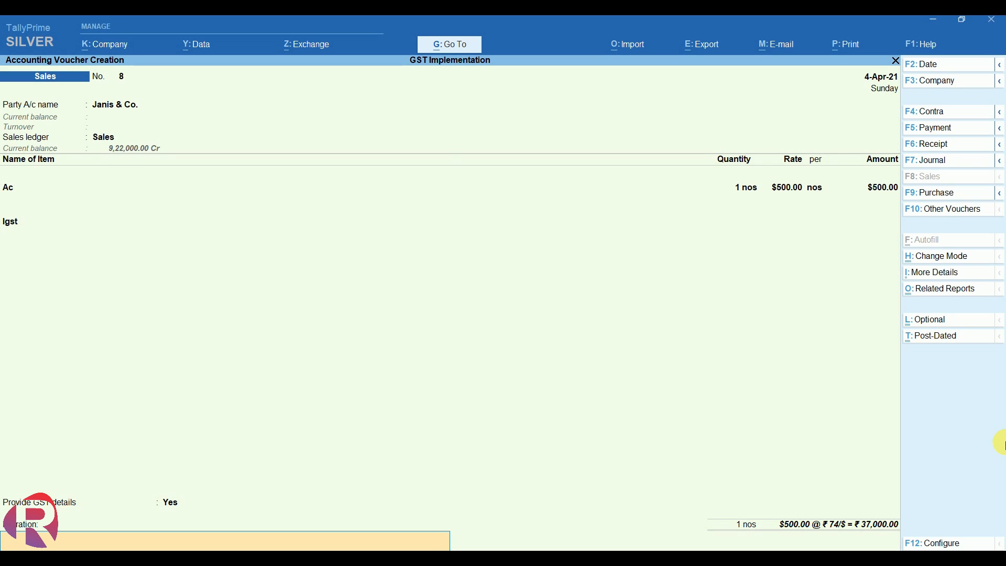
key("Return")
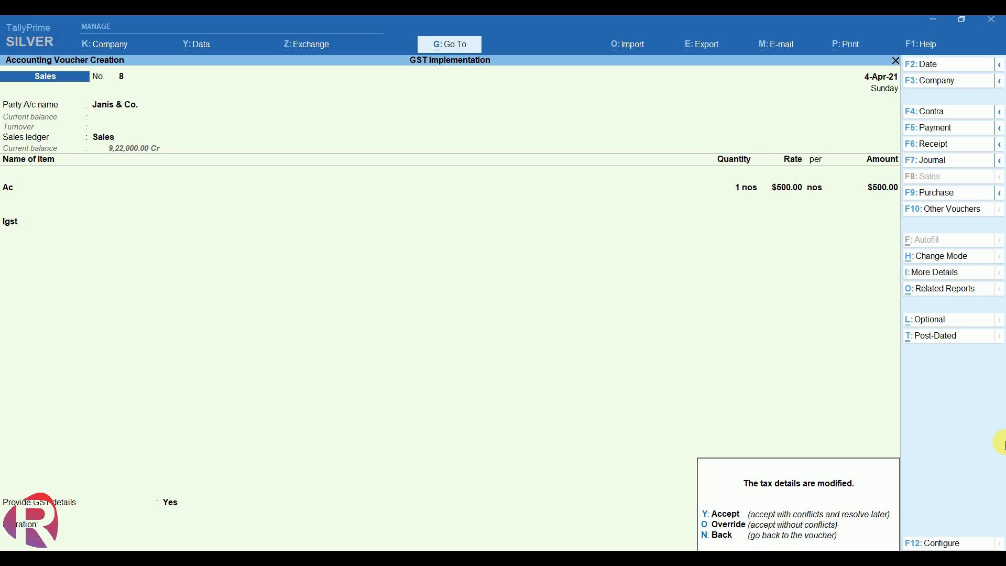
- Accept the sales voucher with its tax conflicts left to resolve later, and open the GSTR-1 report
key("y")
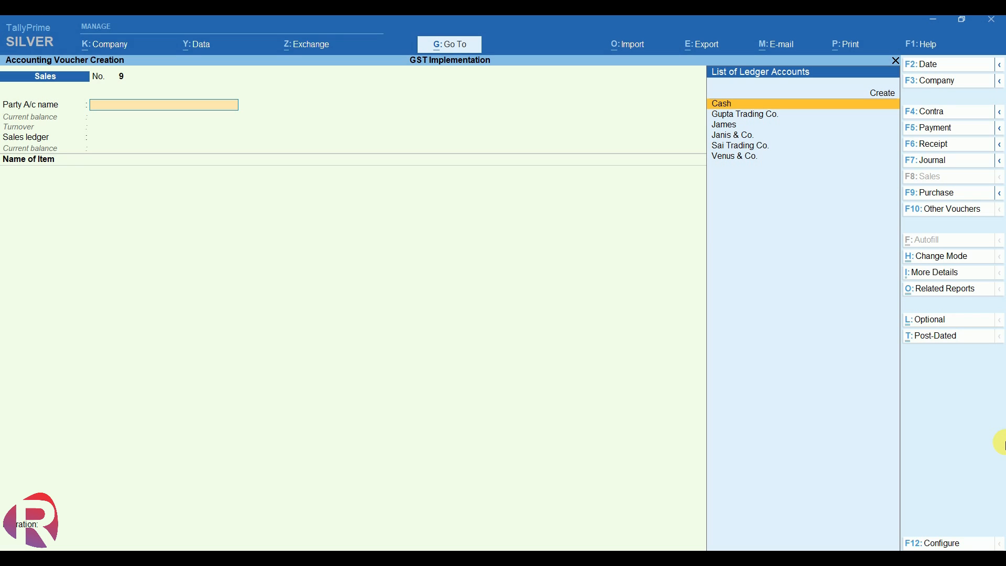
key("alt+g")
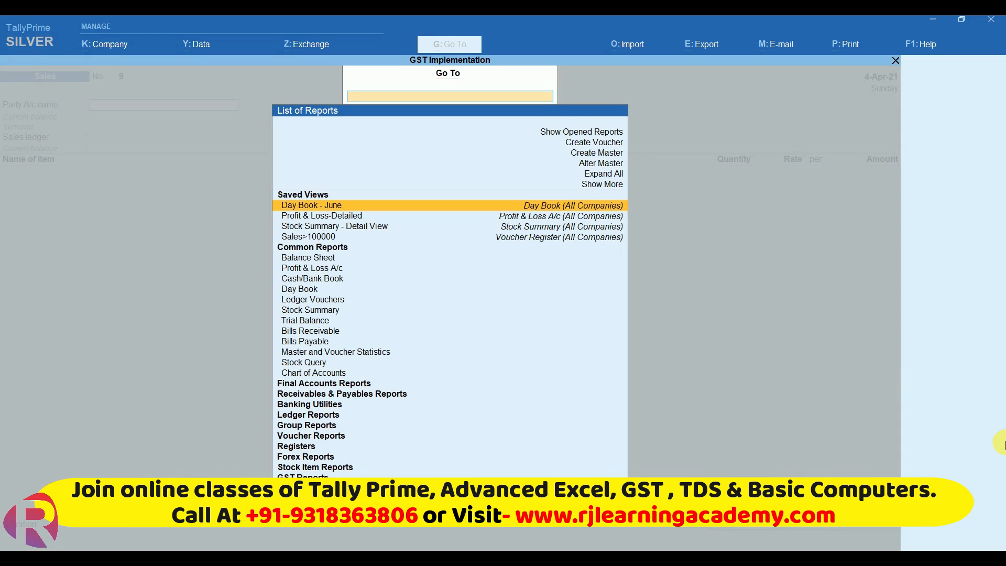
type("Gst")
key("Down")
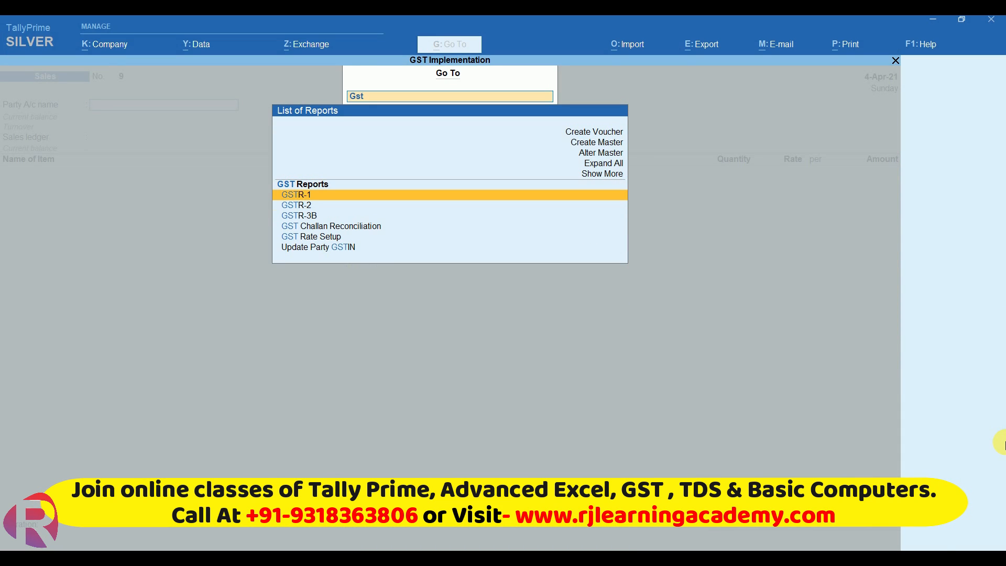
key("Return")
- Examine the voucher register of Exports Invoices - 6A for the IGST and LUT/Bond export sales, and return to the GSTR-1 summary
key("Down")
key("Down")
key("Down")
key("Down")
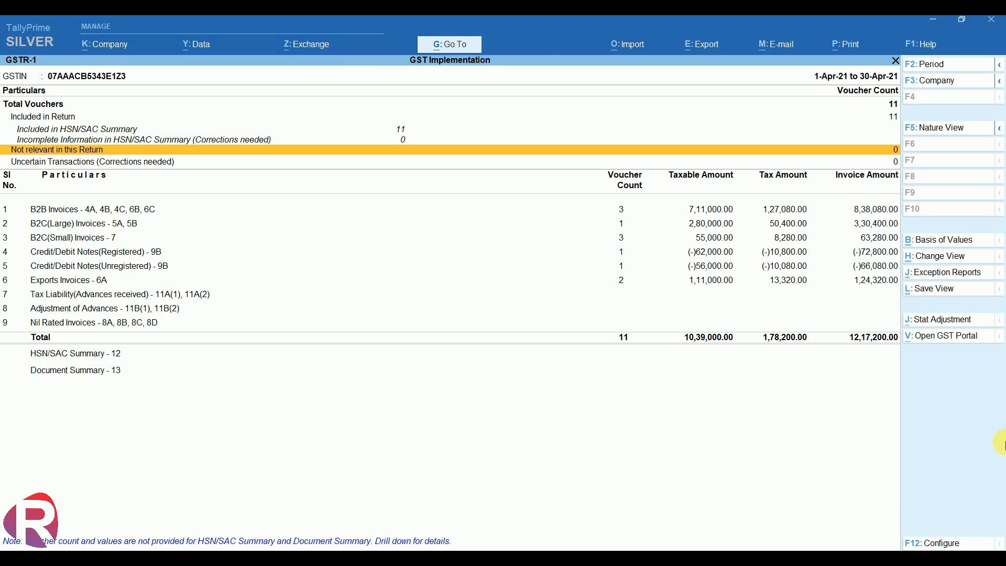
key("Down")
key("Down")
key("Down")
key("Down")
key("Down")
key("Down")
key("Down")
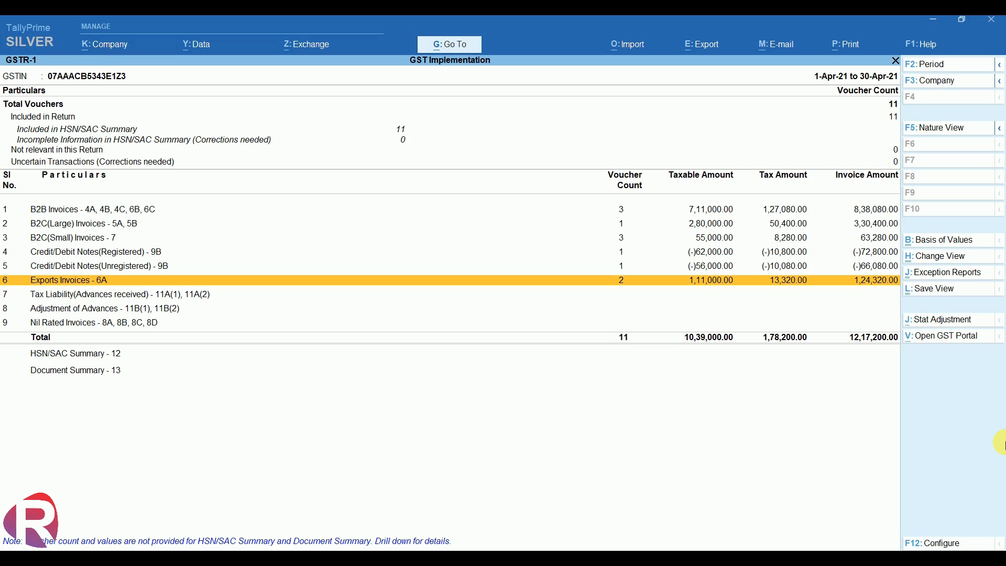
key("Return")
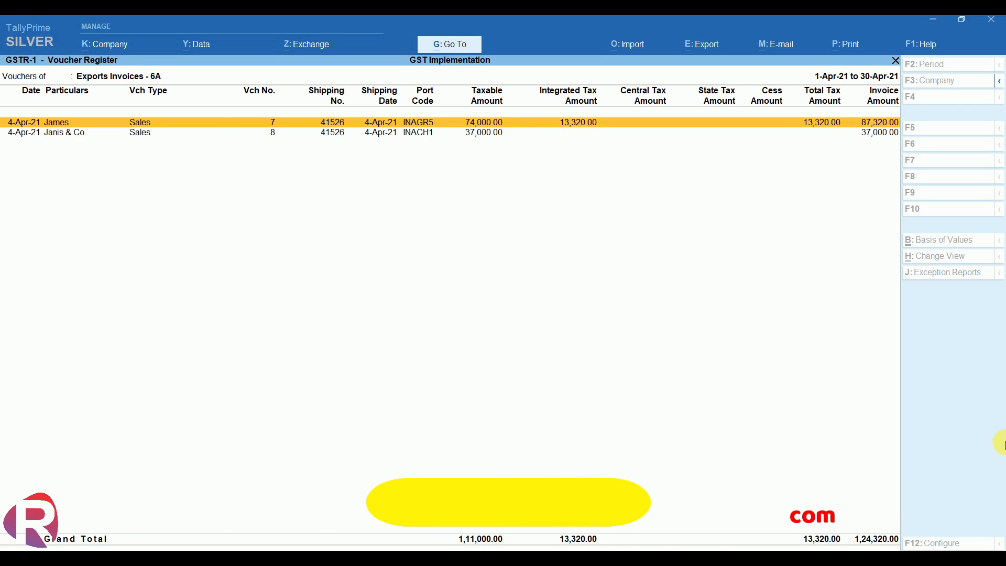
key("Down")
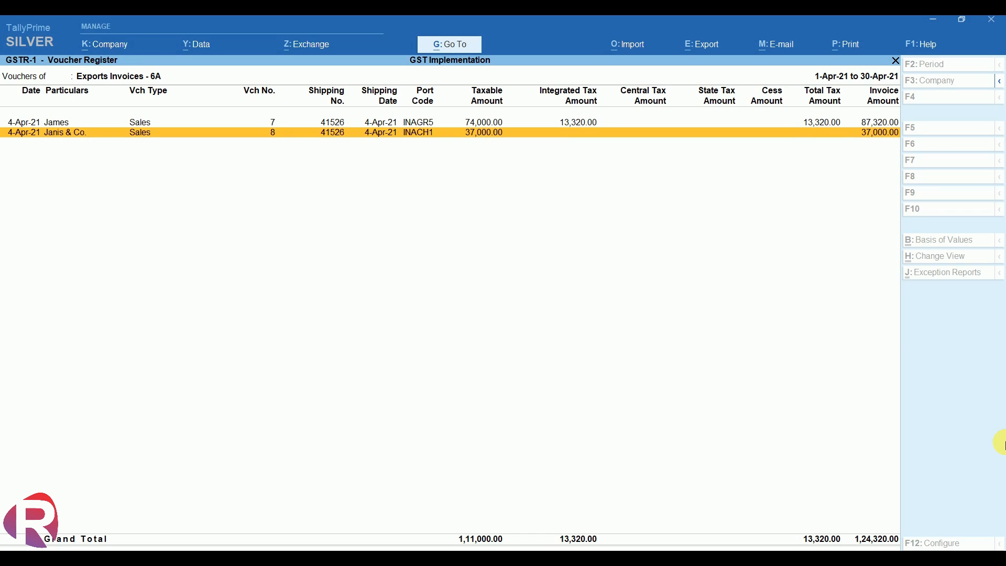
key("Escape")
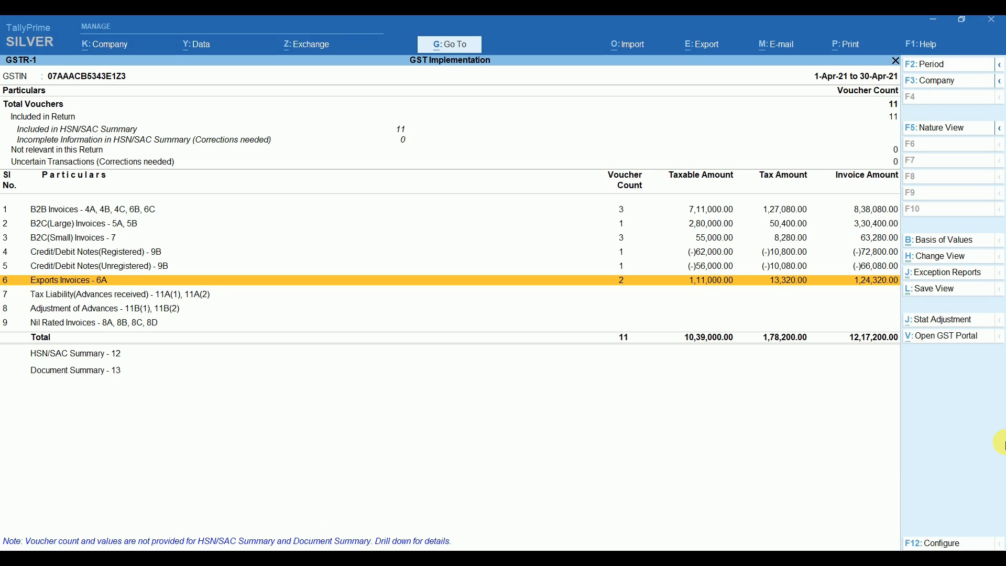
key("ctrl")
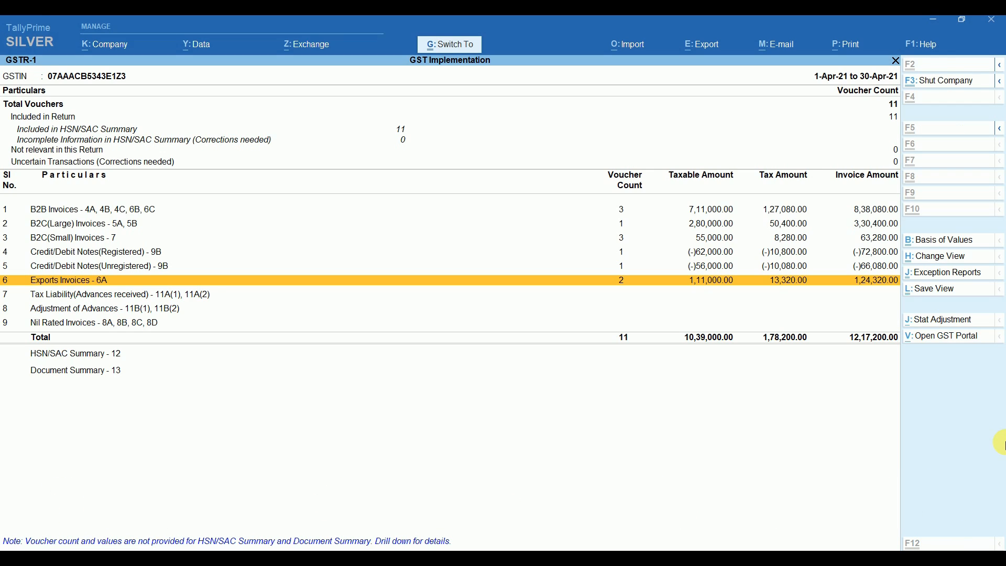